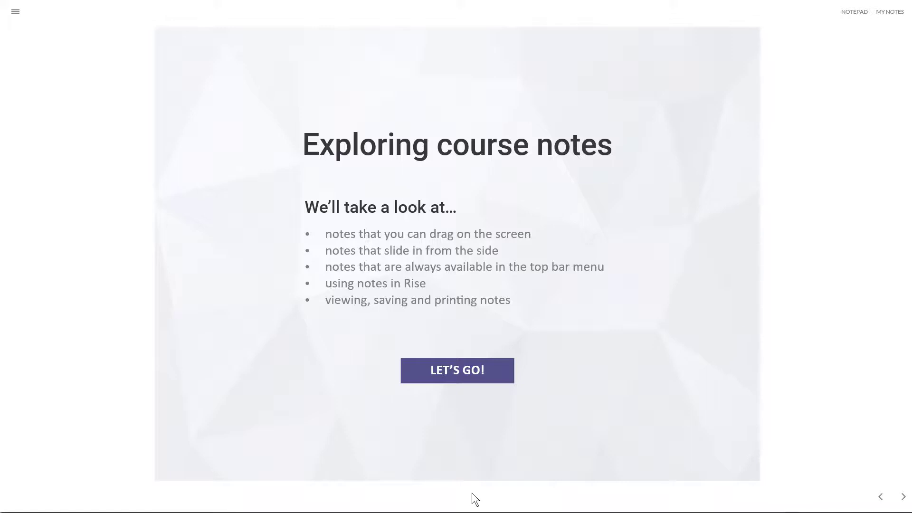
# Advance to the Draggable note slide and drag the post-it note to the slide's top right
pyautogui.click(503, 381)
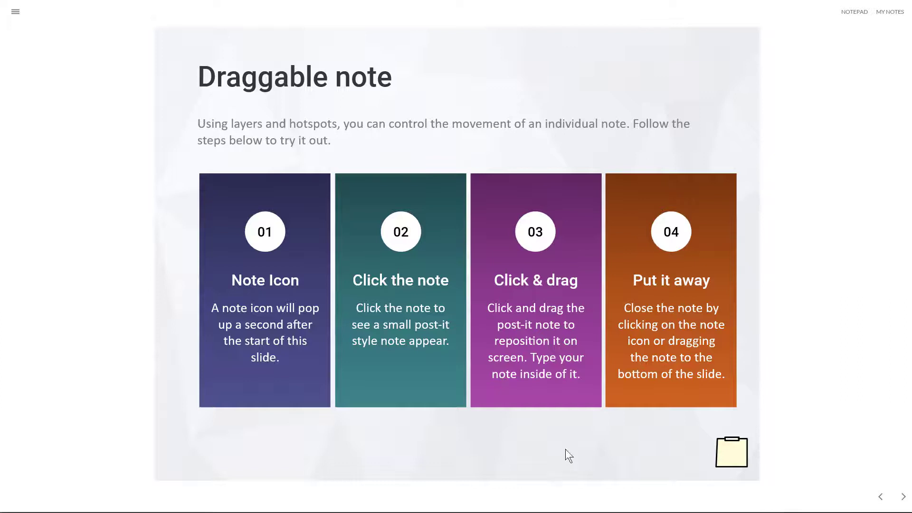
pyautogui.click(739, 457)
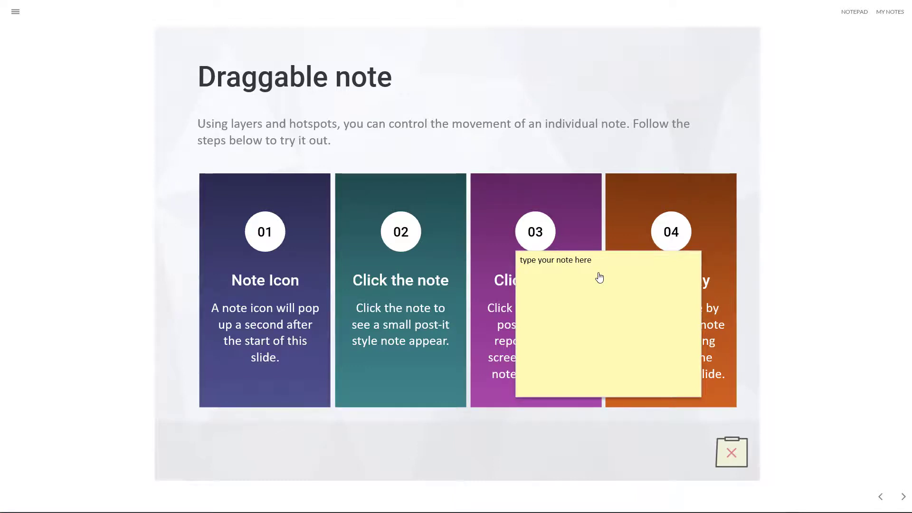
pyautogui.moveTo(605, 266); pyautogui.dragTo(664, 98)
pyautogui.moveTo(590, 74); pyautogui.dragTo(542, 72)
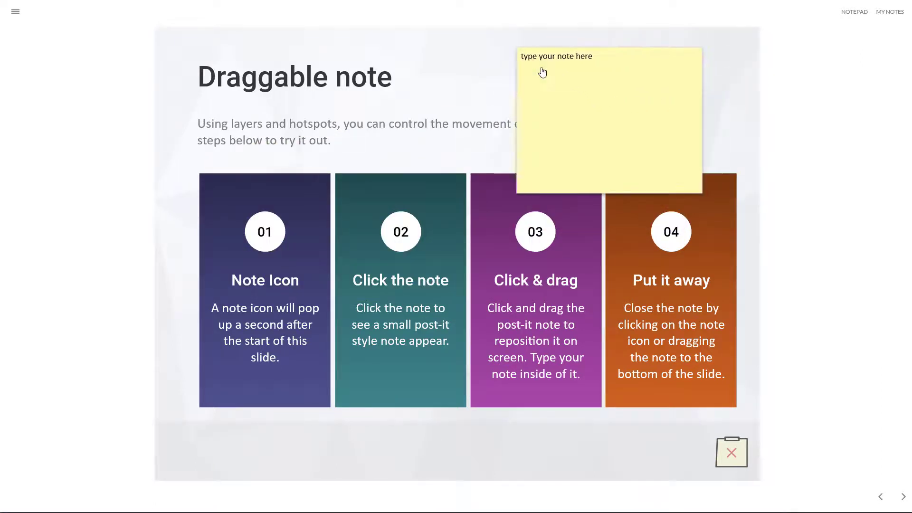
# Write 'more information note' in the post-it and move it to the upper middle of the slide
pyautogui.click(532, 62)
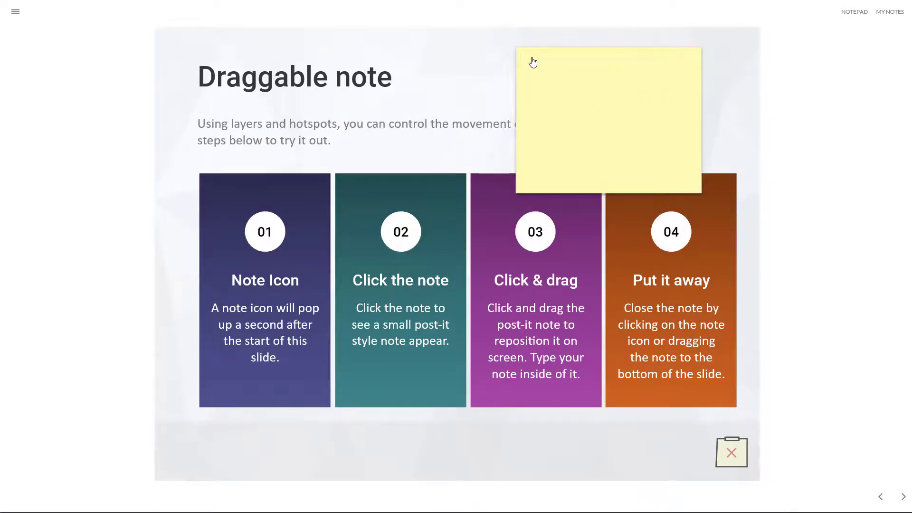
pyautogui.write('more information note')
pyautogui.moveTo(533, 63); pyautogui.dragTo(428, 85)
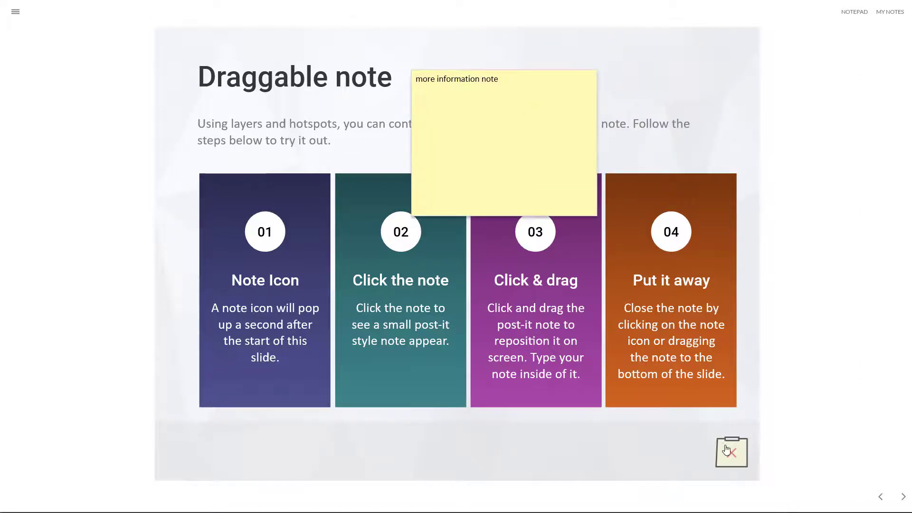
# Add a second line 'add more info' to the post-it and tuck it away at the slide's bottom
pyautogui.click(735, 457)
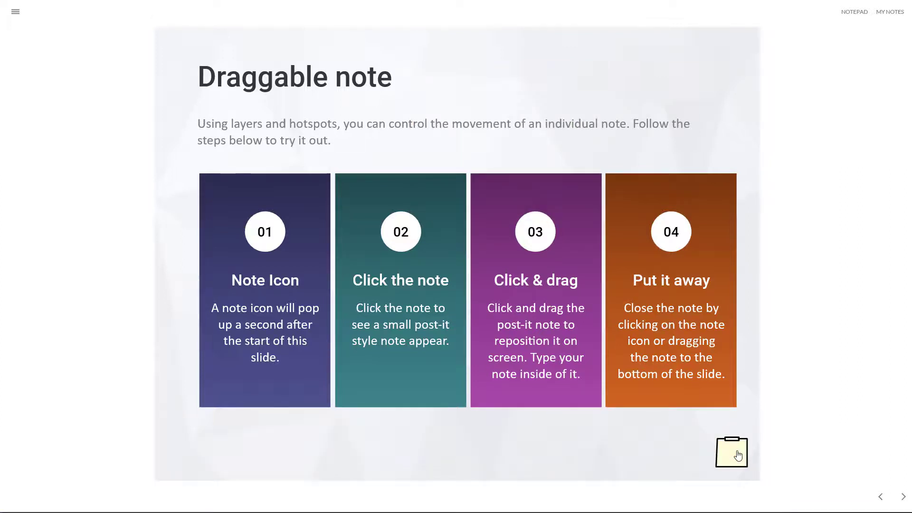
pyautogui.click(727, 460)
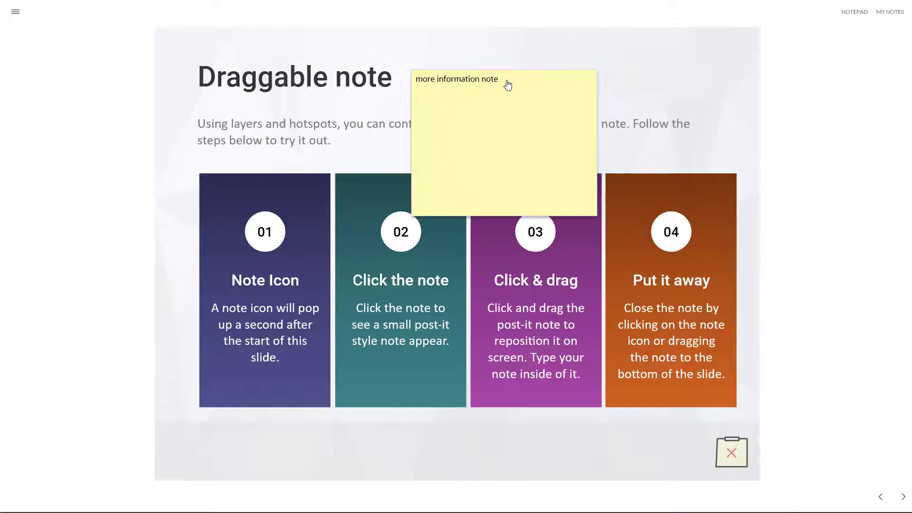
pyautogui.press('Return')
pyautogui.write('add more info')
pyautogui.moveTo(513, 101); pyautogui.dragTo(466, 459)
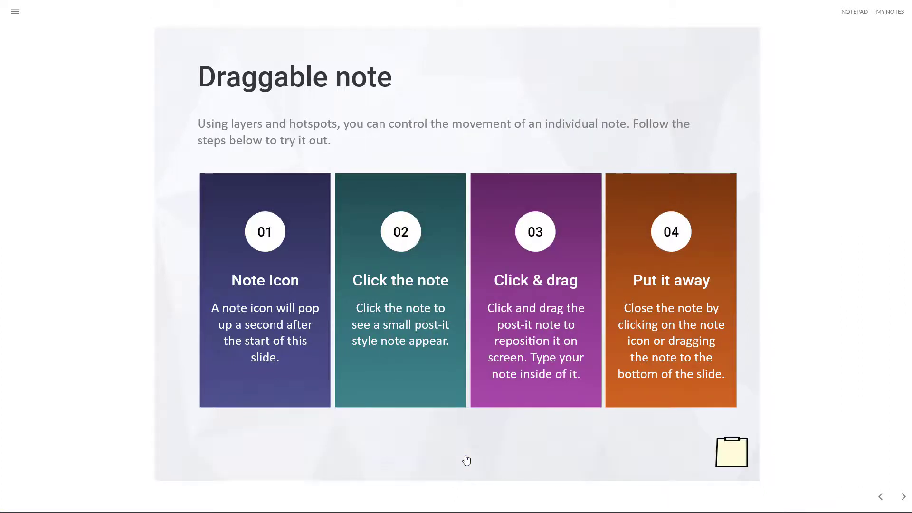
# Reopen the post-it, move it over cards 03 and 04, and close it
pyautogui.click(736, 458)
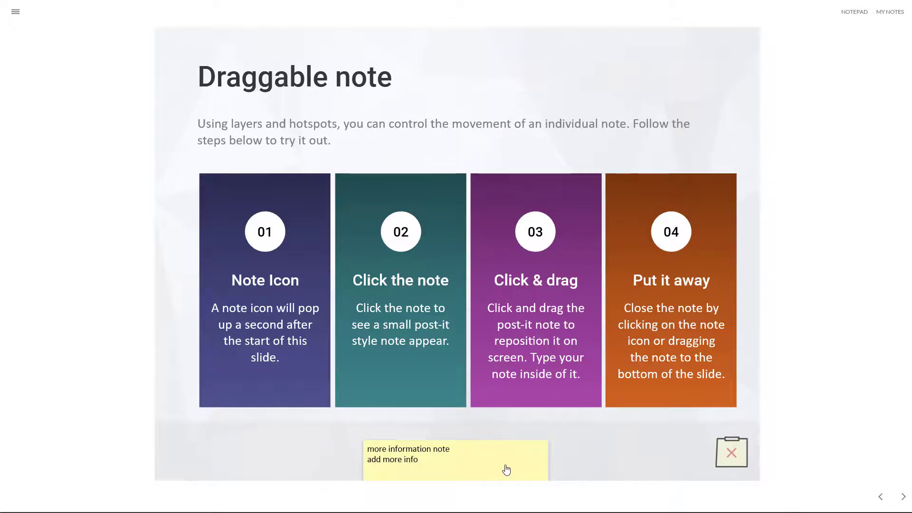
pyautogui.moveTo(506, 470); pyautogui.dragTo(654, 128)
pyautogui.click(734, 454)
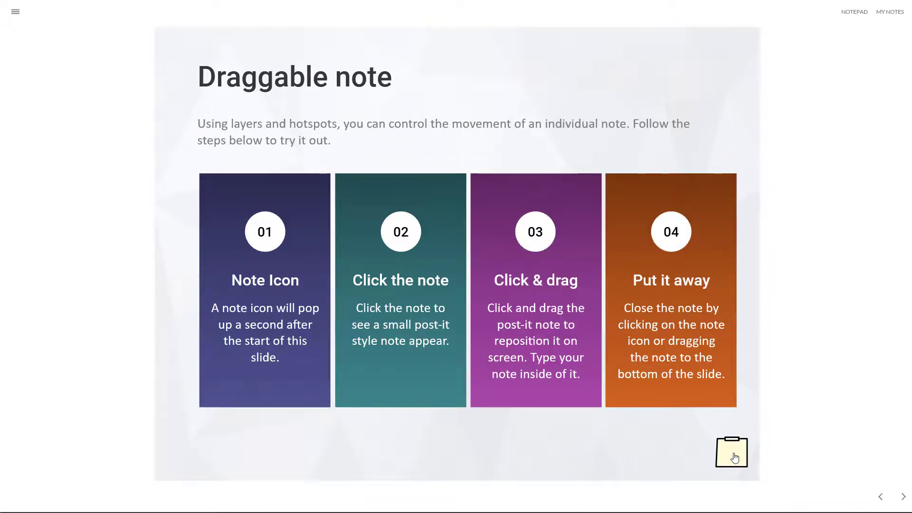
# Go to the Slide-in note slide and type 'waiting for me to type' in the side note
pyautogui.click(903, 497)
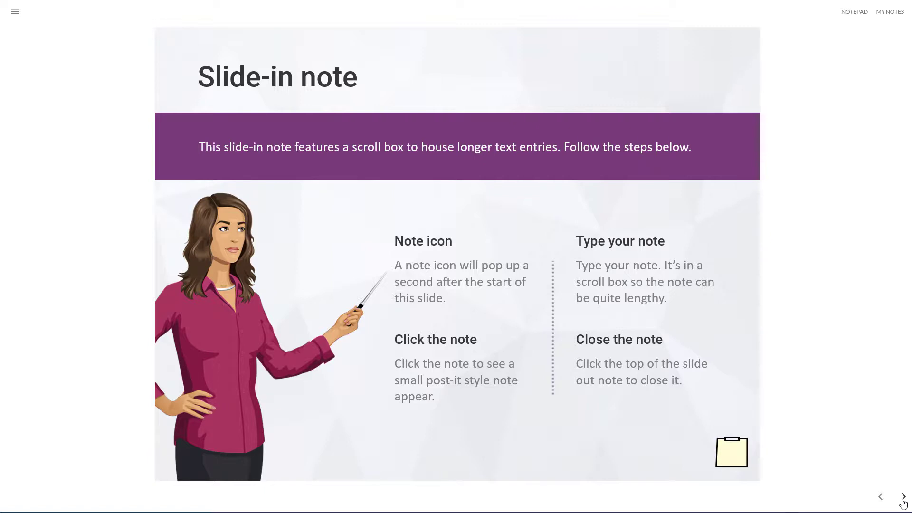
pyautogui.click(734, 463)
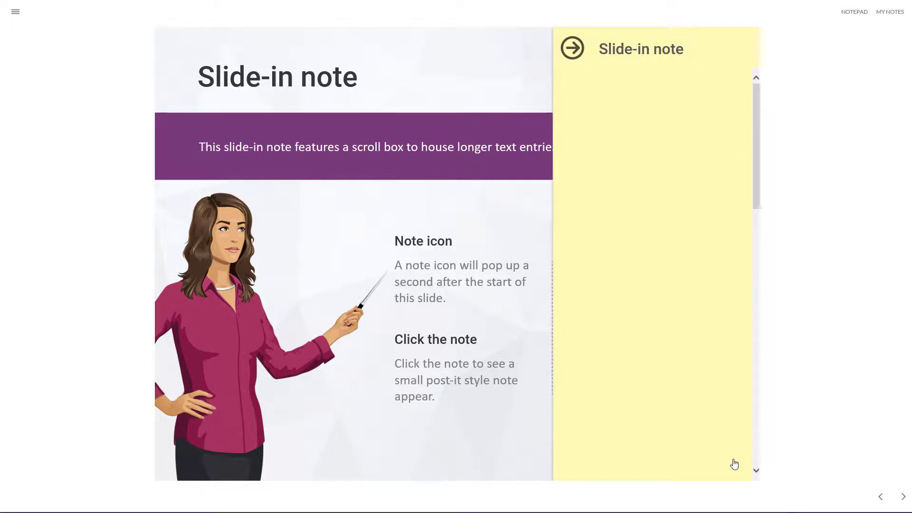
pyautogui.write('waiting for me ')
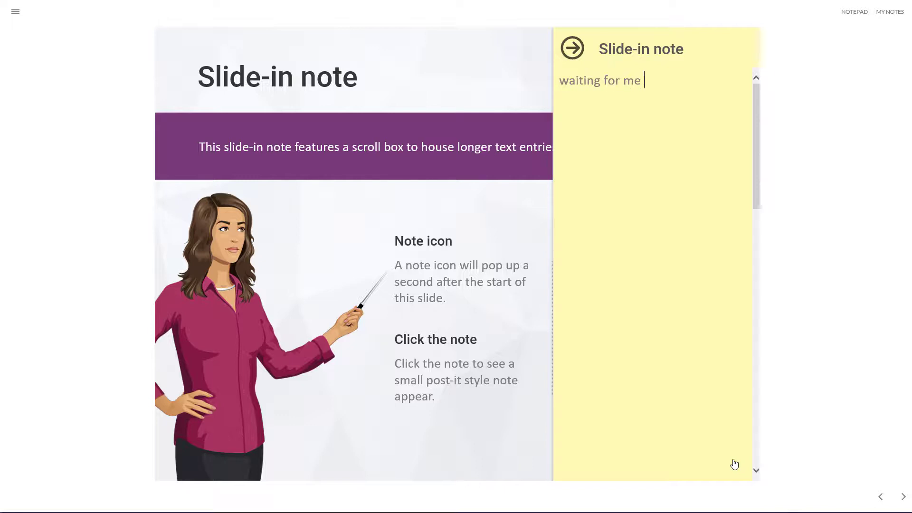
pyautogui.write('to type')
# Add several 'sdf' filler lines, then close and reopen the slide-in note to confirm they stayed
pyautogui.press('Return')
pyautogui.write('sdf')
pyautogui.press('Return')
pyautogui.write('sdf')
pyautogui.press('Return')
pyautogui.write('sdf')
pyautogui.press('Return')
pyautogui.write('sdf')
pyautogui.press('Return')
pyautogui.press('Return')
pyautogui.write('sdf')
pyautogui.press('Return')
pyautogui.write('sdf')
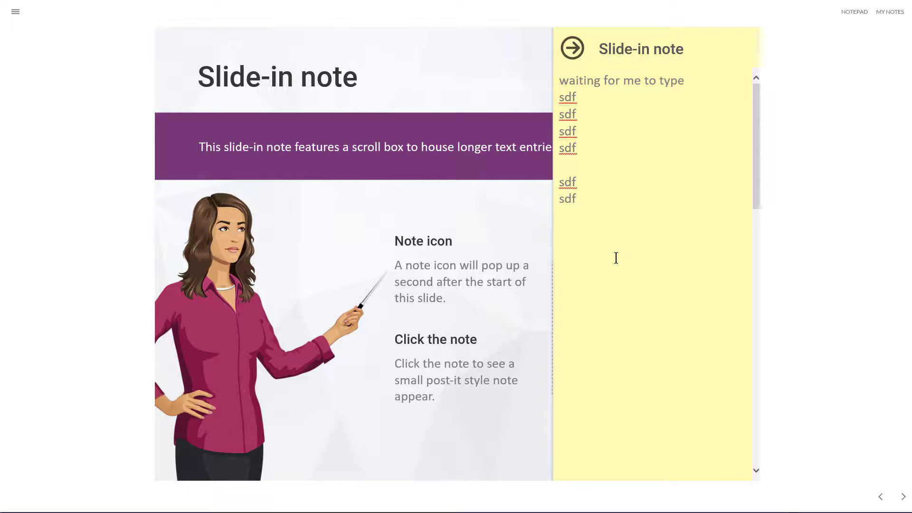
pyautogui.click(574, 55)
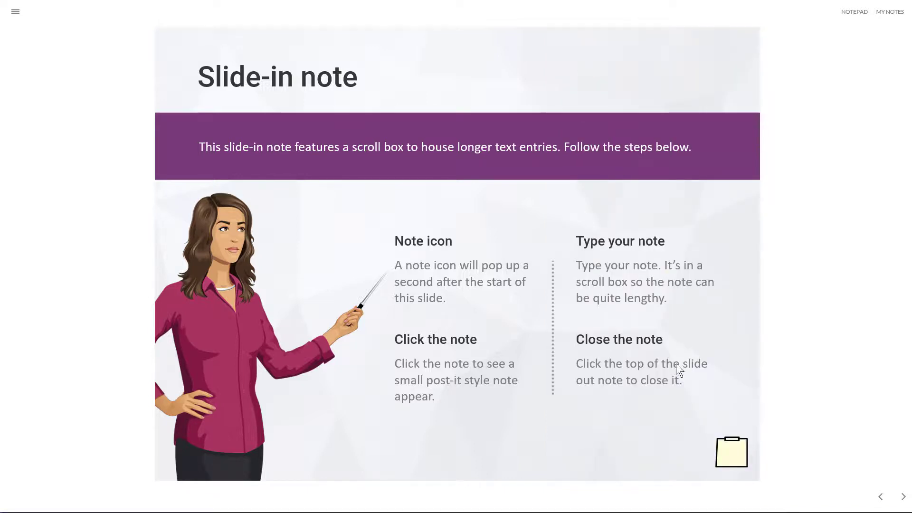
pyautogui.click(731, 453)
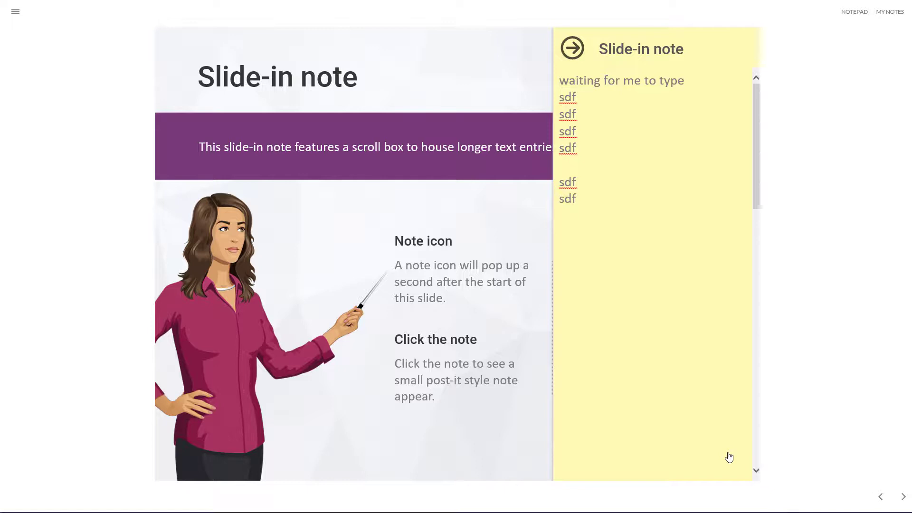
# Close the slide-in note, move to the Global notepad slide, and type 'type information' in the notepad
pyautogui.click(574, 53)
pyautogui.click(904, 497)
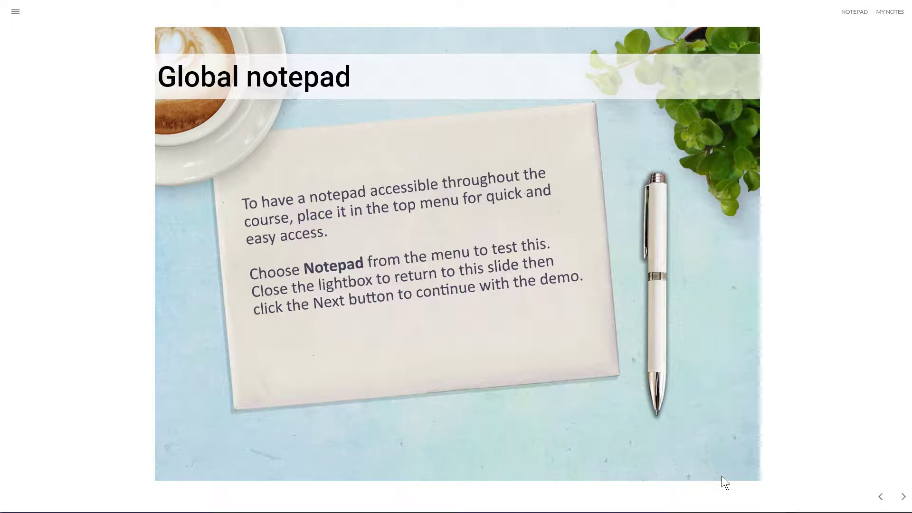
pyautogui.click(849, 14)
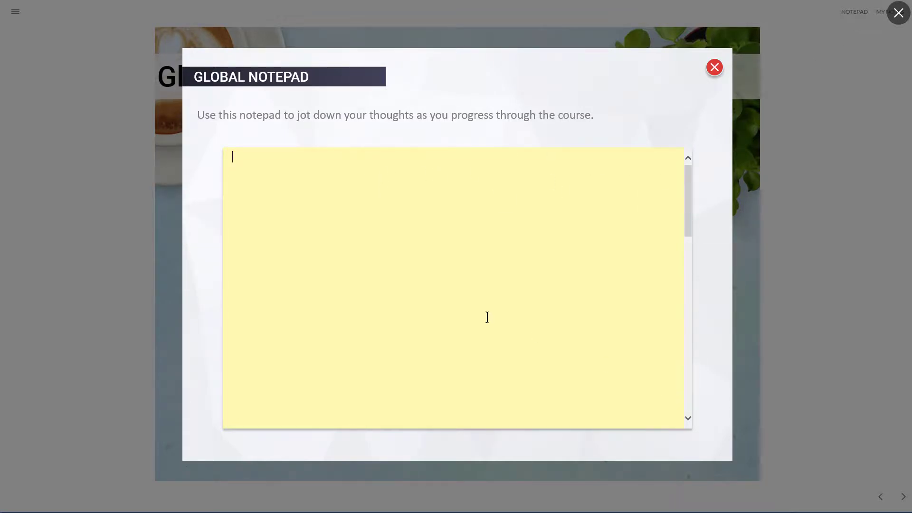
pyautogui.write('type information')
# Add several filler lines below 'type information' and close the global notepad
pyautogui.press('Return')
pyautogui.press('Return')
pyautogui.write('sdfsd')
pyautogui.press('Return')
pyautogui.write('fsdfsdfs')
pyautogui.press('Return')
pyautogui.write('fsfsd')
pyautogui.press('Return')
pyautogui.write('fsf')
pyautogui.press('Return')
pyautogui.write('sf')
pyautogui.press('Return')
pyautogui.write('sd')
pyautogui.press('Return')
pyautogui.write('sf')
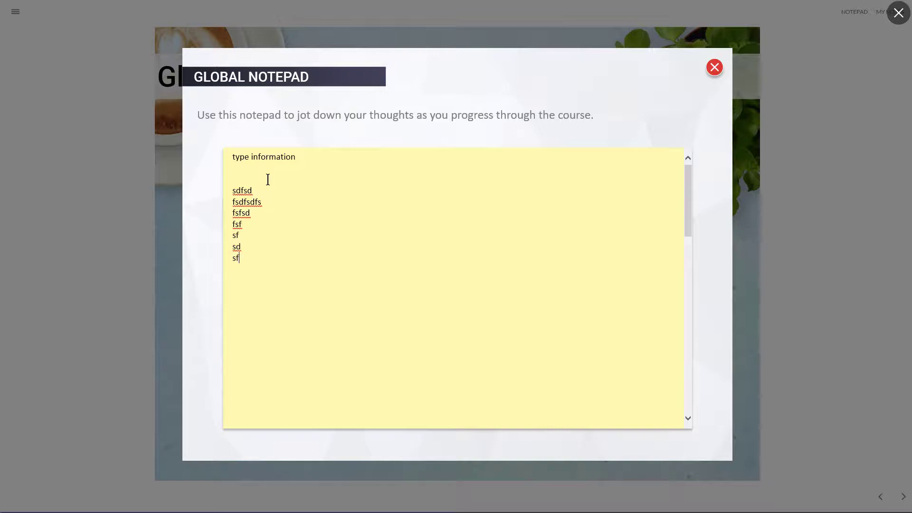
pyautogui.click(714, 69)
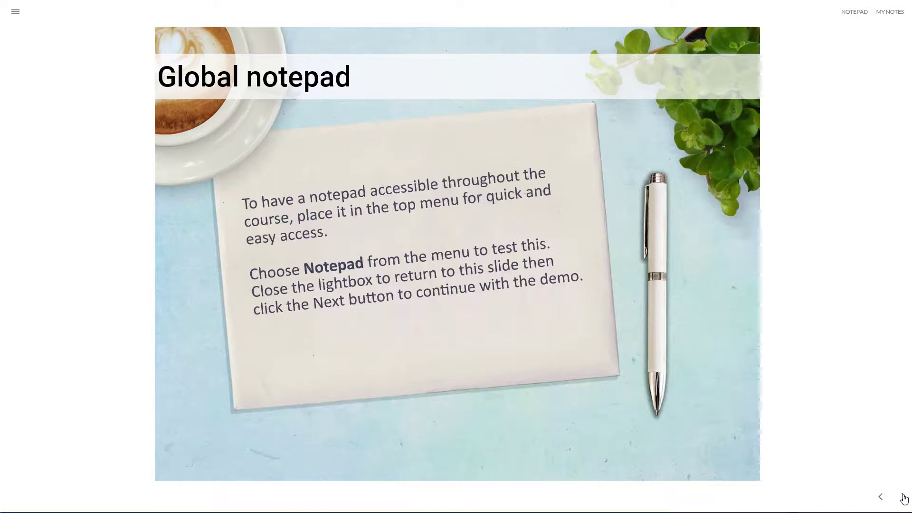
# On the Viewing notes slide, add 'additional info' to the global notepad and close it
pyautogui.click(903, 497)
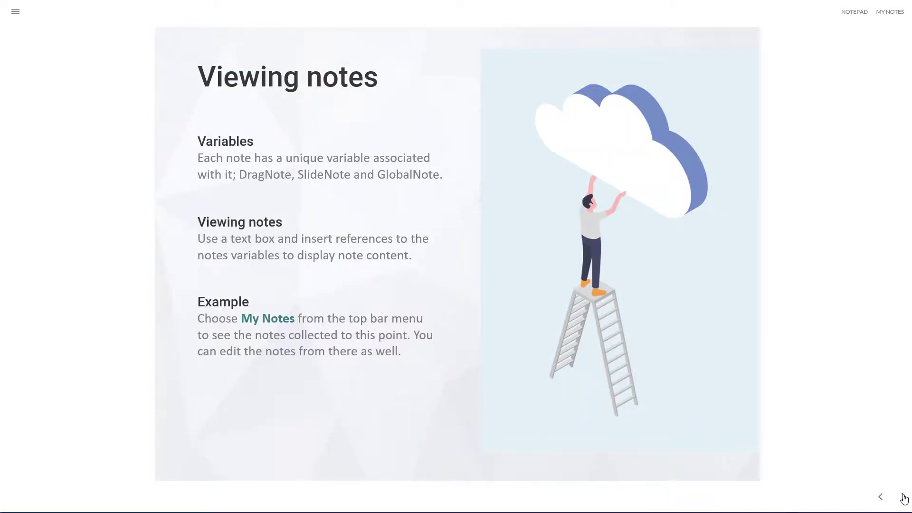
pyautogui.click(853, 13)
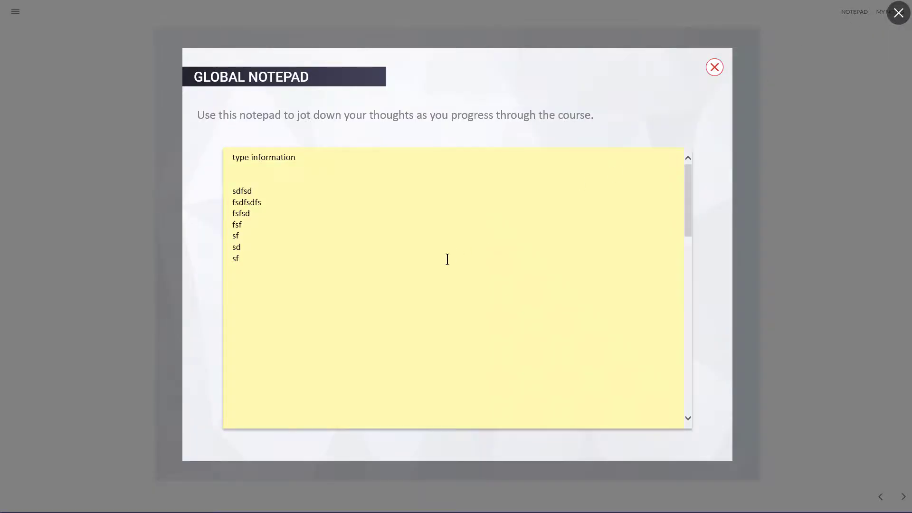
pyautogui.write('additional info')
pyautogui.click(715, 67)
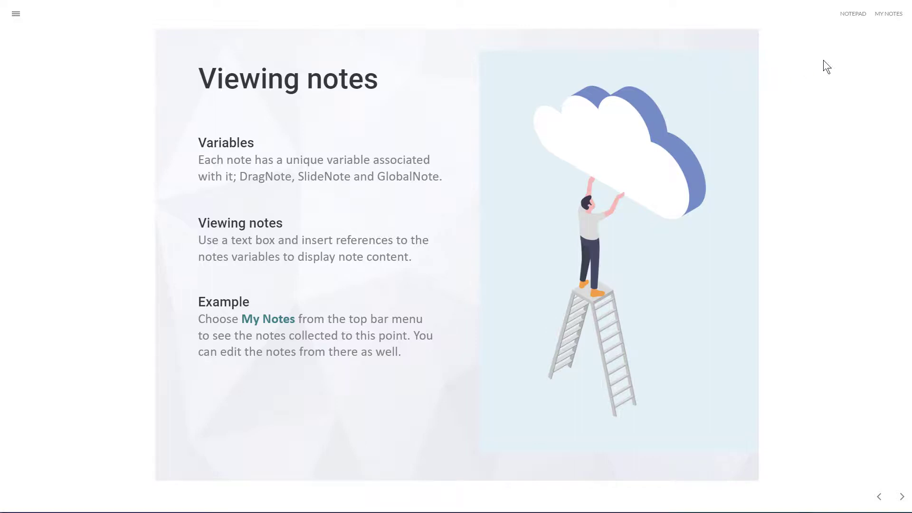
# Append a new line 'add to it' to the Draggable Note entry in My Notes
pyautogui.click(887, 15)
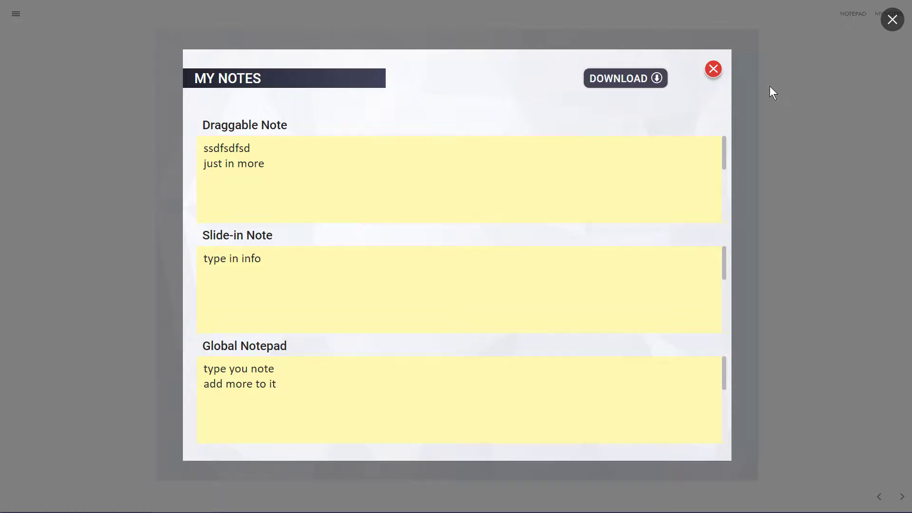
pyautogui.click(338, 183)
pyautogui.press('Return')
pyautogui.write('add to it')
# Download the collected notes as a PDF, open it, then close My Notes
pyautogui.click(626, 83)
pyautogui.click(69, 497)
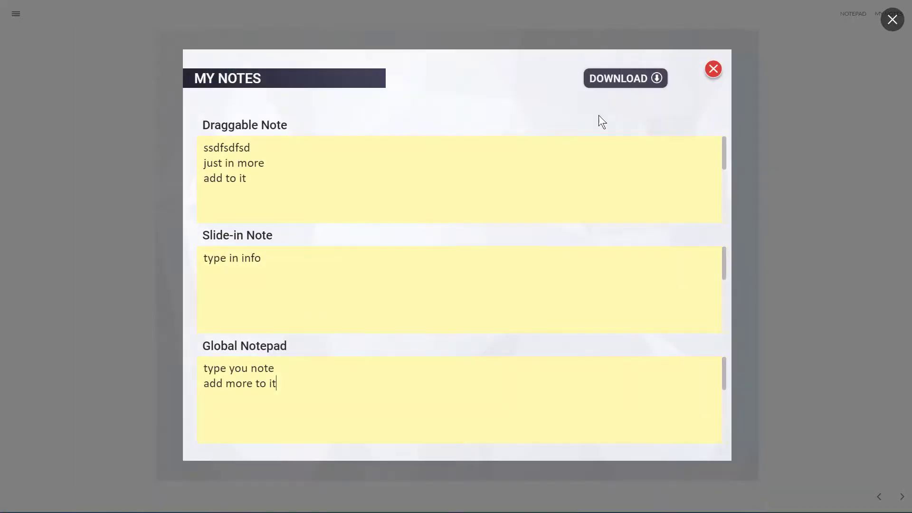
pyautogui.click(712, 71)
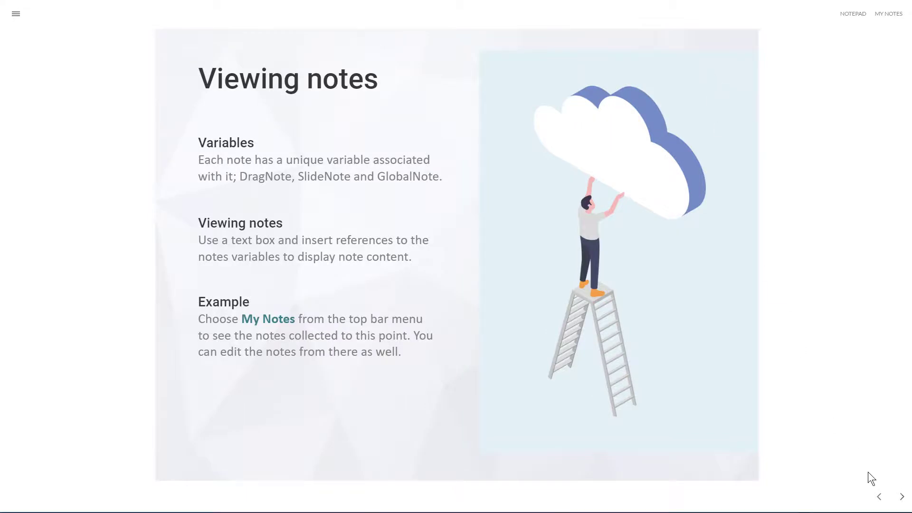
# Go to the Notes in Rise slide, start the Sample Lesson, and open the My Notes lesson
pyautogui.click(901, 497)
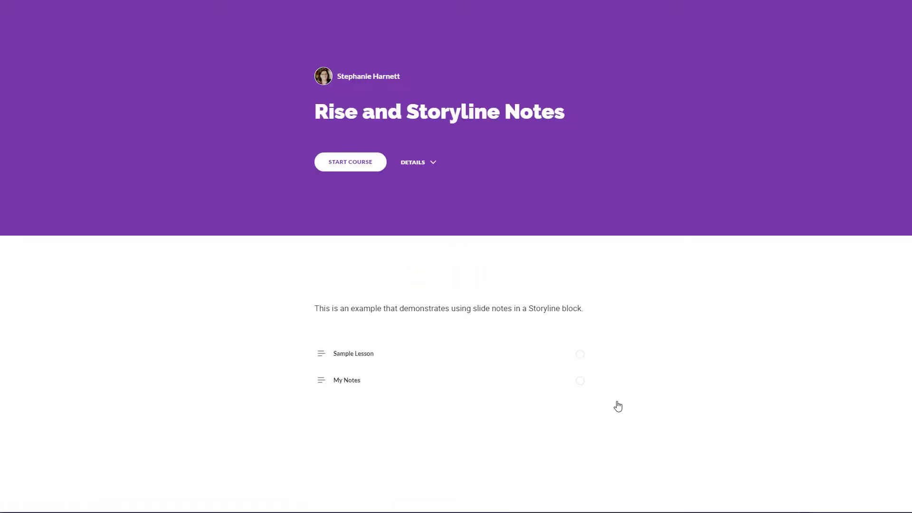
pyautogui.click(419, 359)
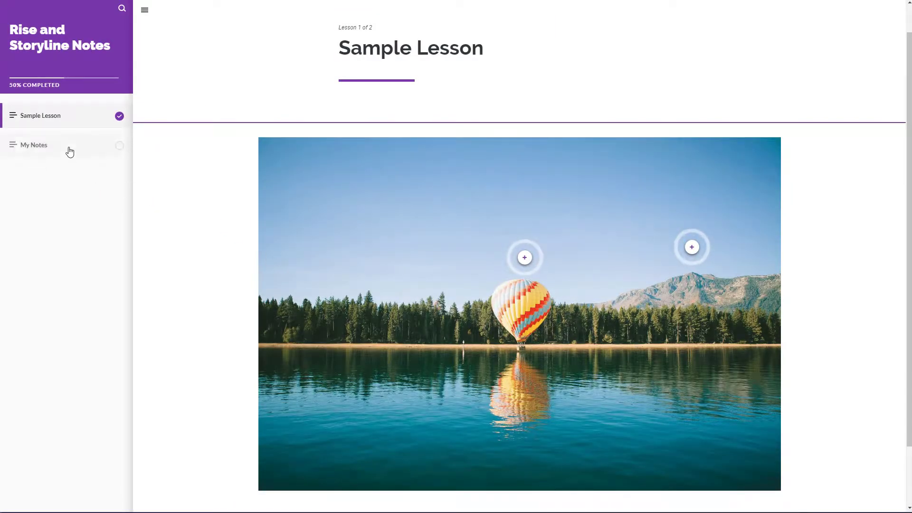
pyautogui.click(69, 150)
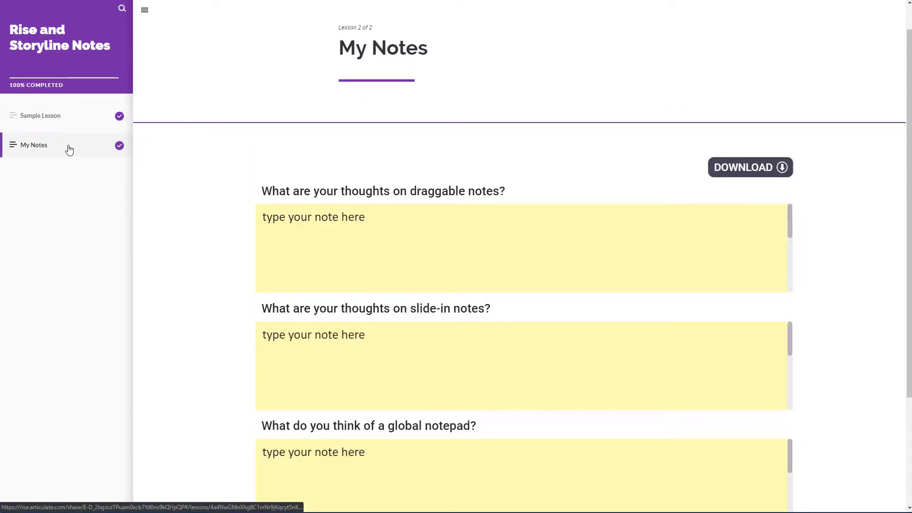
# Add 'a little' after 'type here' in the first notes box and 'more down here' in the global notepad box
pyautogui.click(290, 221)
pyautogui.write('type here')
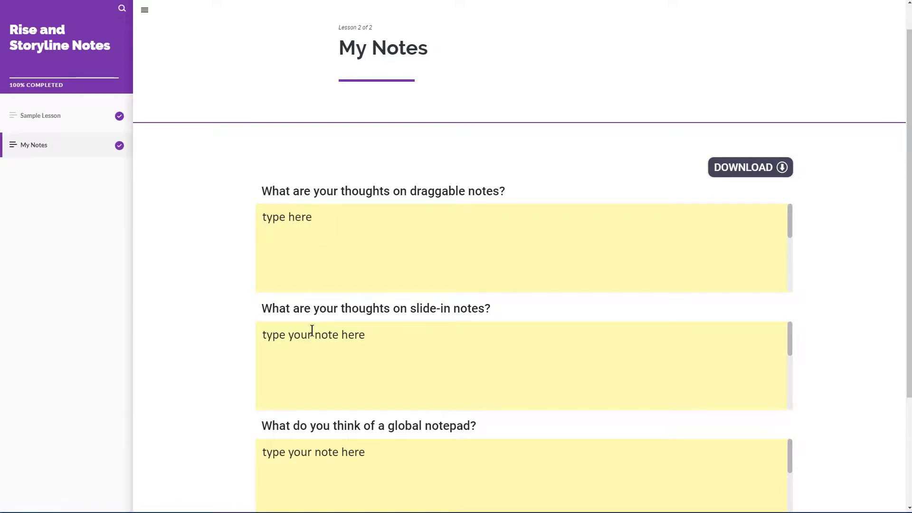
pyautogui.write('a little')
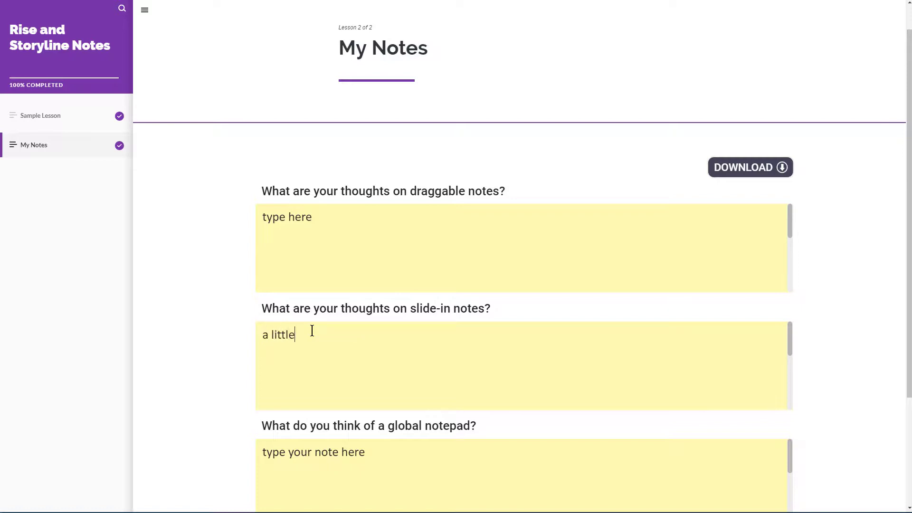
pyautogui.click(321, 455)
pyautogui.write('more do')
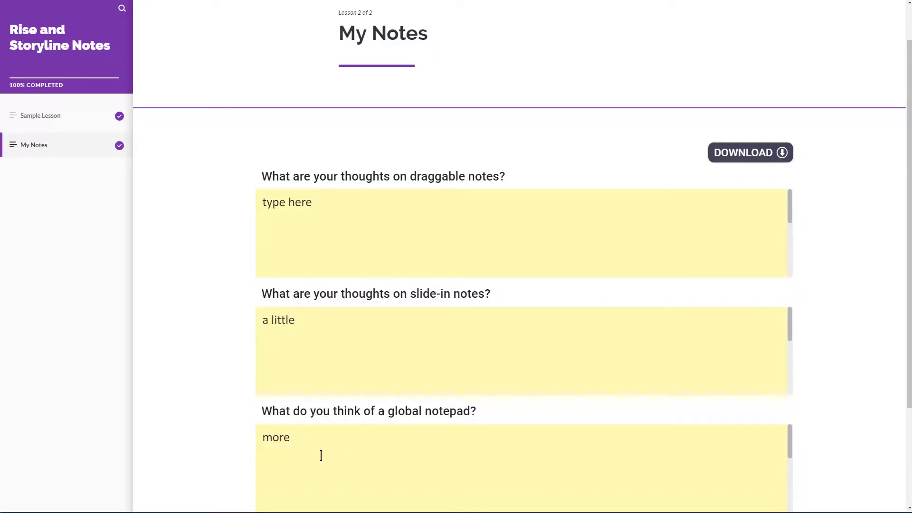
pyautogui.write('wn here')
# Save the notes as a Course Notes PDF, open it, and go to the Sample Lesson
pyautogui.click(745, 159)
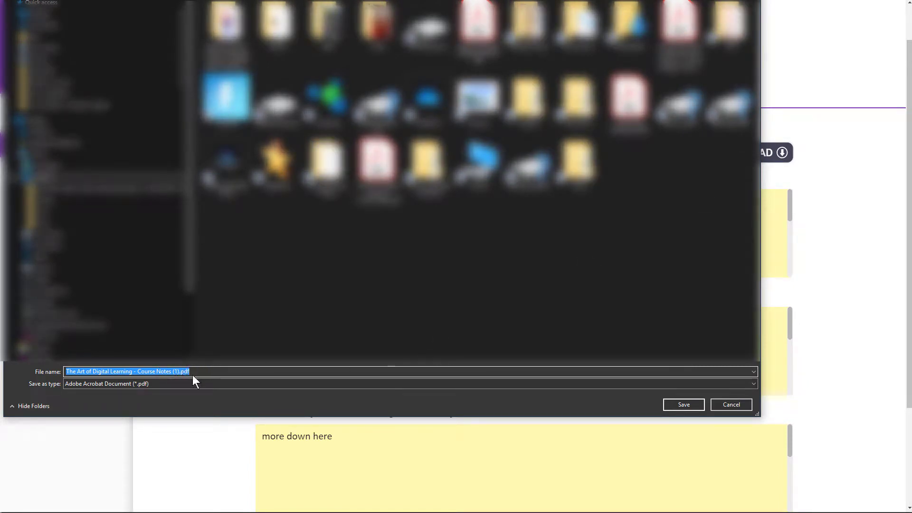
pyautogui.click(688, 402)
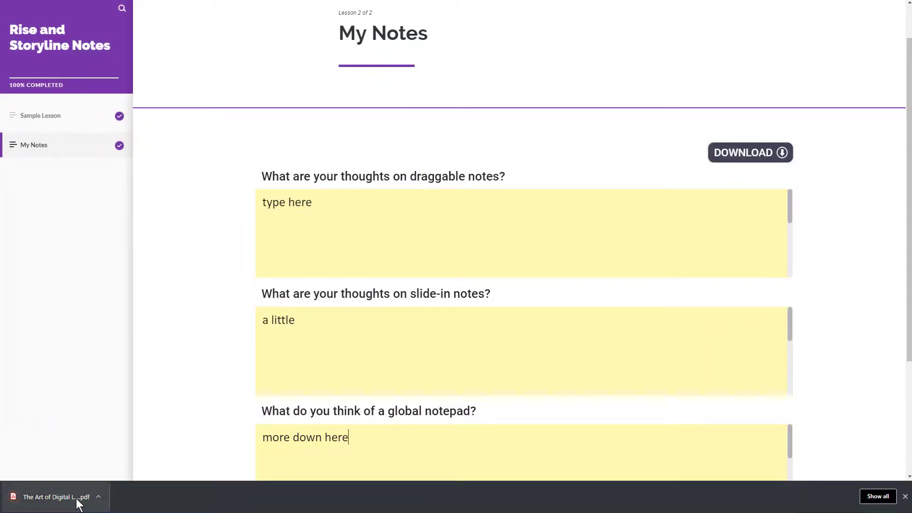
pyautogui.click(77, 501)
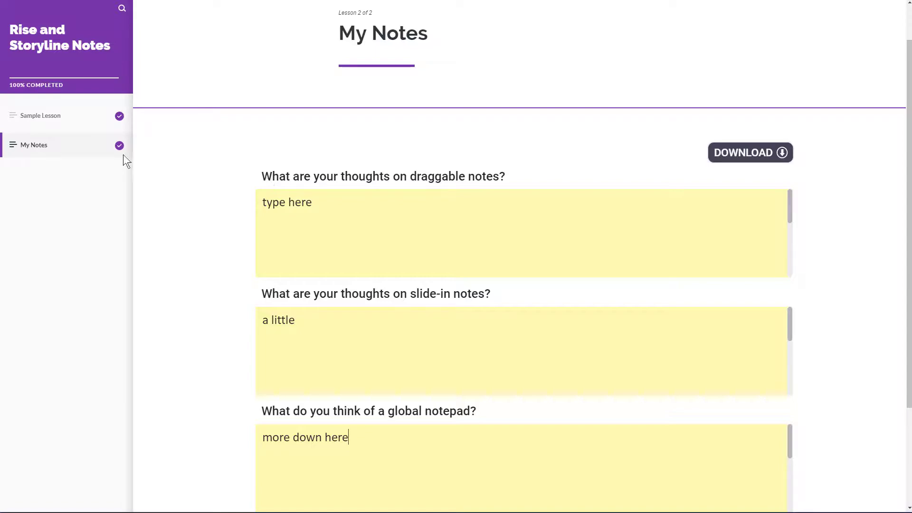
pyautogui.click(61, 121)
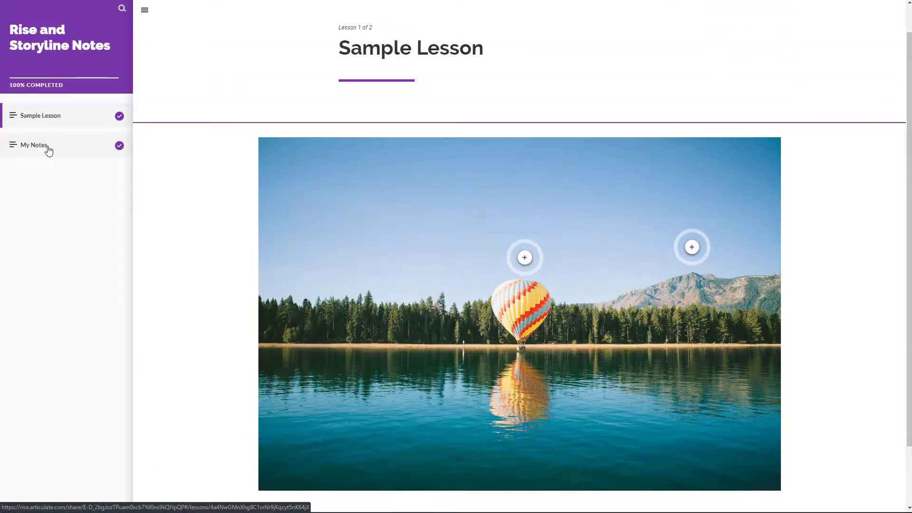
# Go back to the My Notes lesson from the course sidebar
pyautogui.click(48, 150)
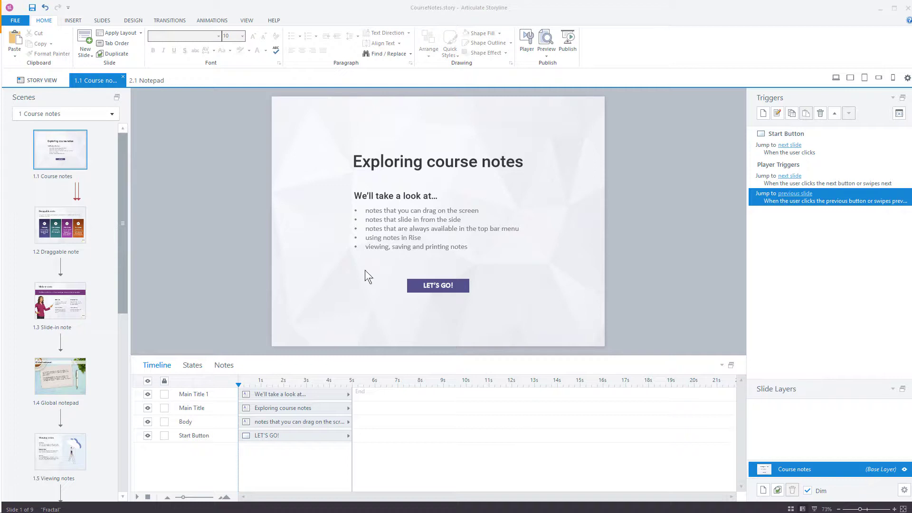
# Switch to Story View to see the Course notes, Notes and Rise scenes of CourseNotes.story
pyautogui.click(39, 78)
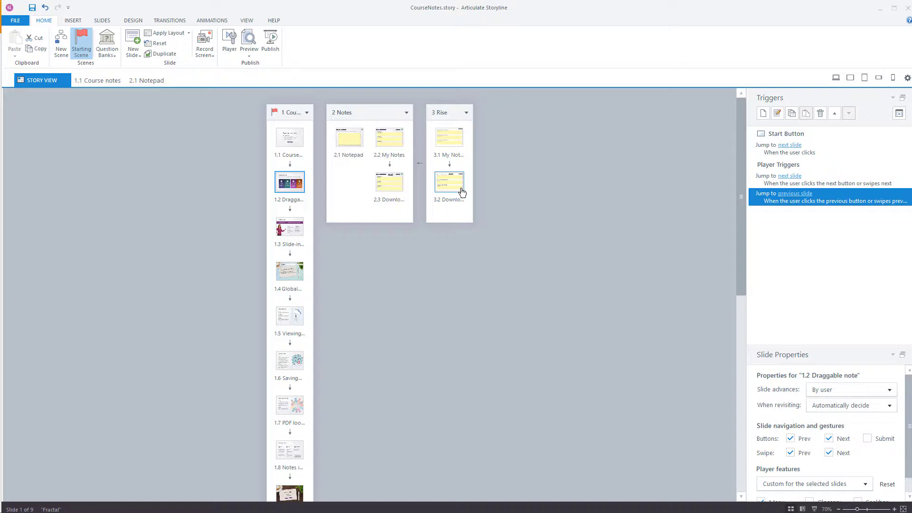
# Open slide 1.2 Draggable note and inspect the take note layer's Drop area and Close Note Drop hotspots and trigger
pyautogui.doubleClick(296, 185)
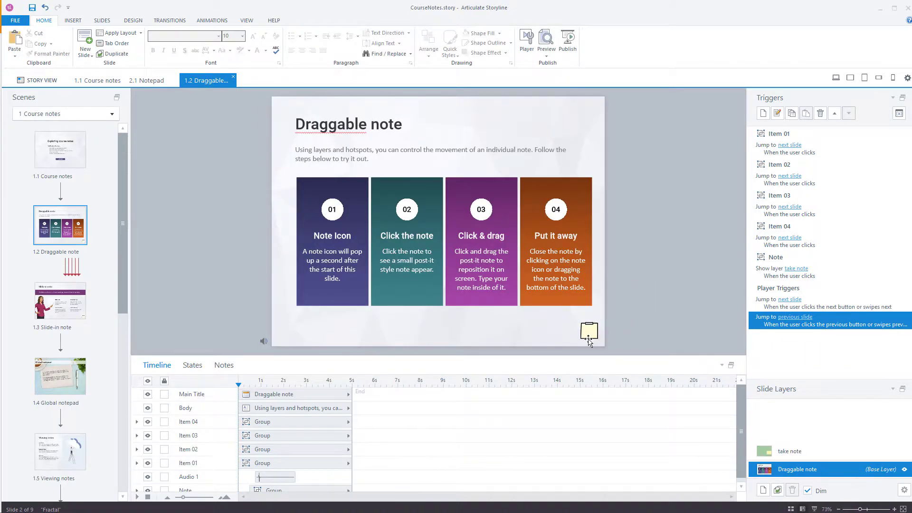
pyautogui.click(817, 448)
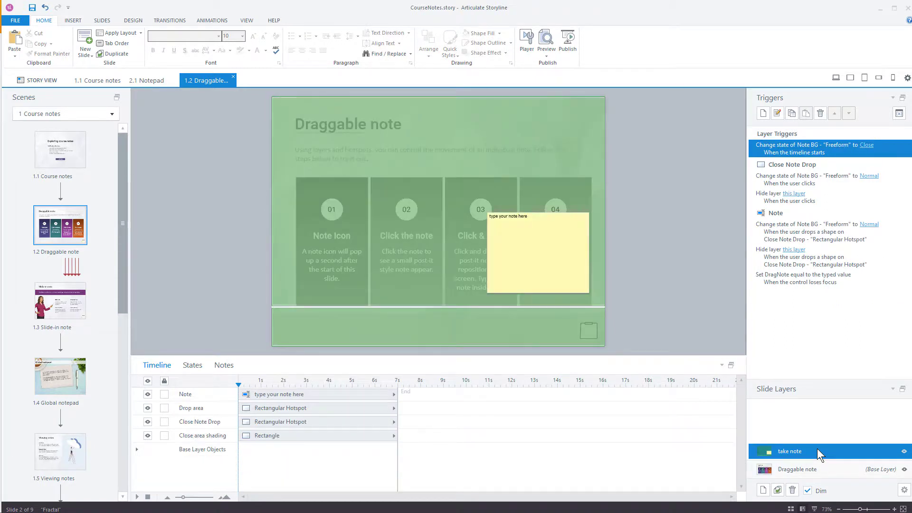
pyautogui.click(346, 227)
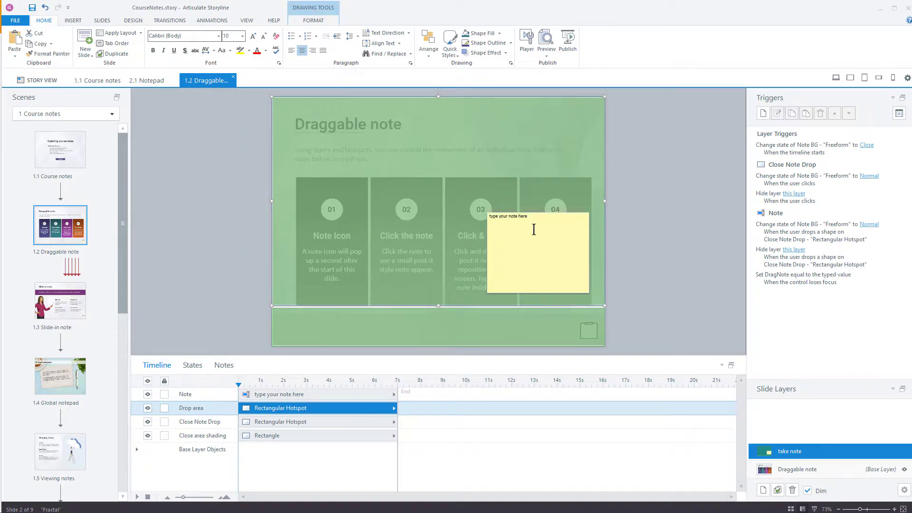
pyautogui.click(403, 331)
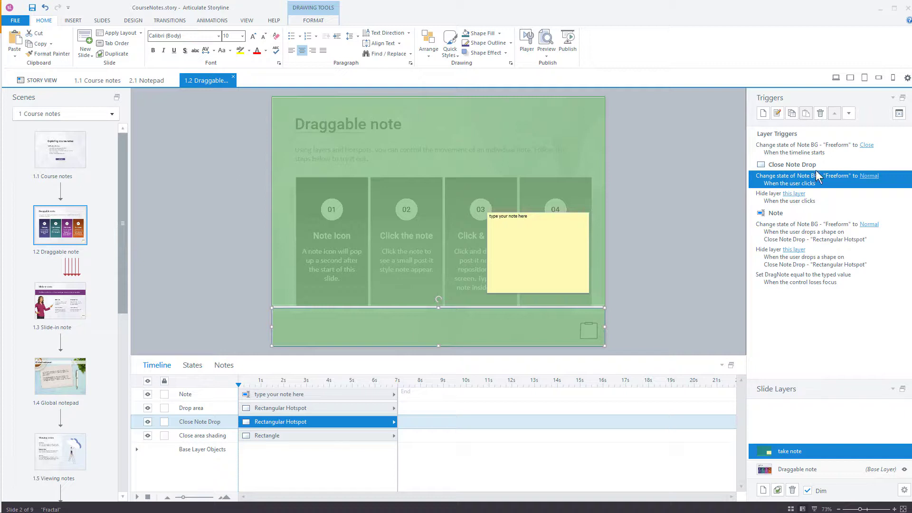
pyautogui.click(803, 224)
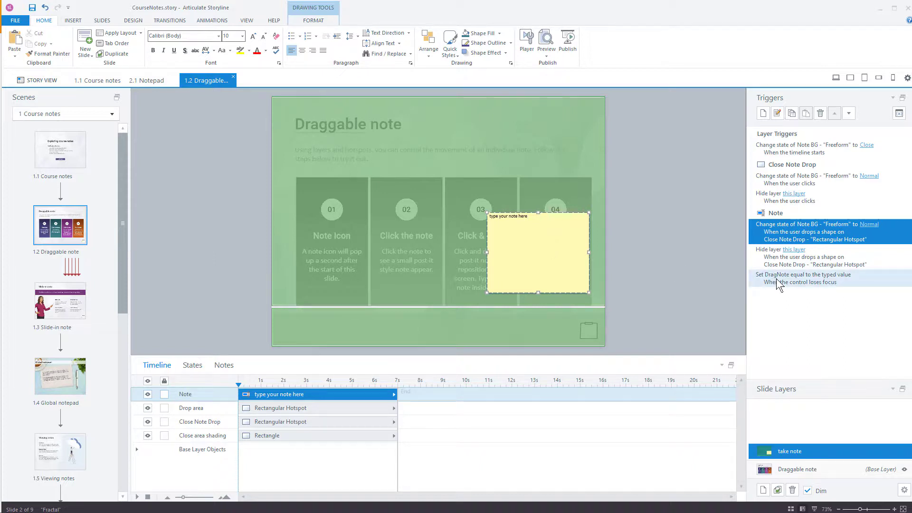
# Open slide 1.3 Slide-in note and select the Slide note layer's scroll panel
pyautogui.click(789, 468)
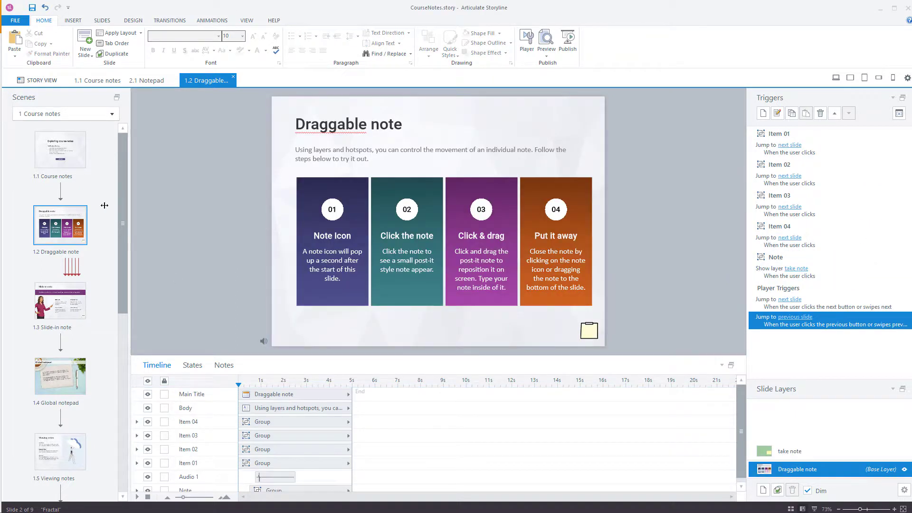
pyautogui.click(69, 313)
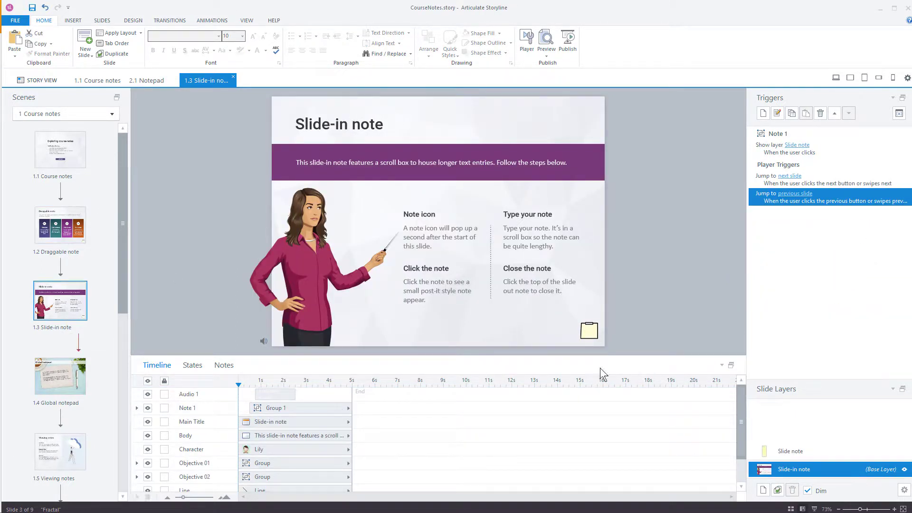
pyautogui.click(796, 449)
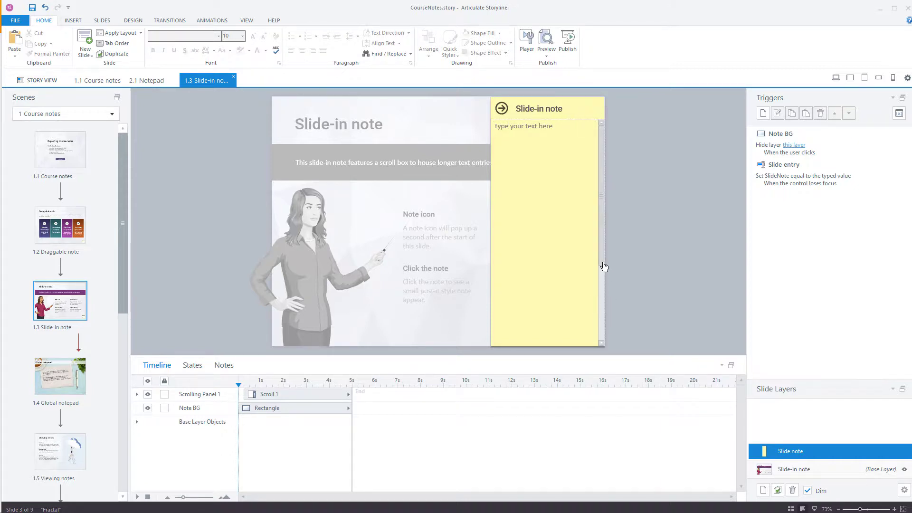
pyautogui.click(136, 394)
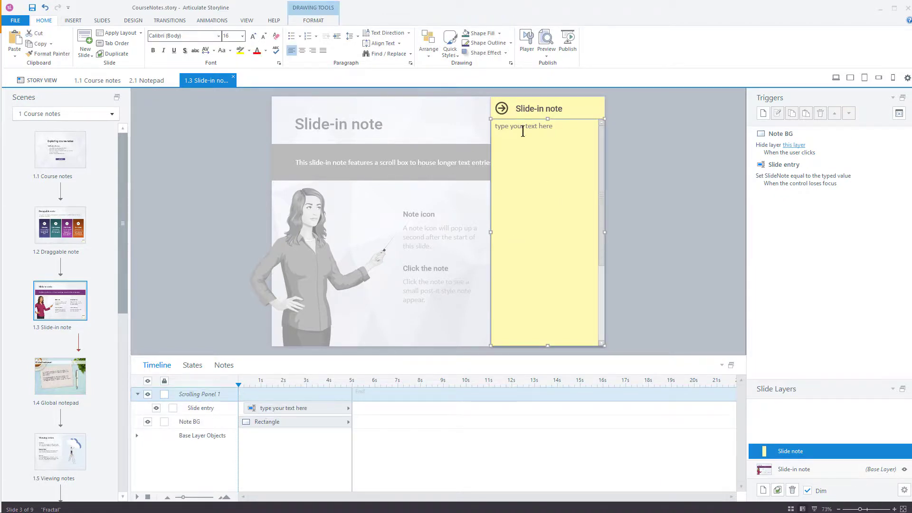
# Refit the text entry box inside the scroll panel, then open slide 1.4 Global notepad
pyautogui.moveTo(505, 120); pyautogui.dragTo(641, 104)
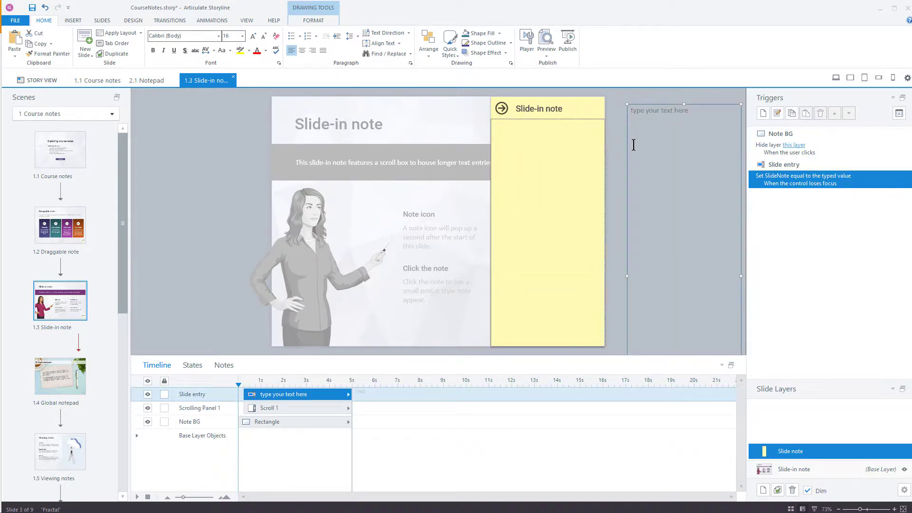
pyautogui.moveTo(633, 145); pyautogui.dragTo(497, 162)
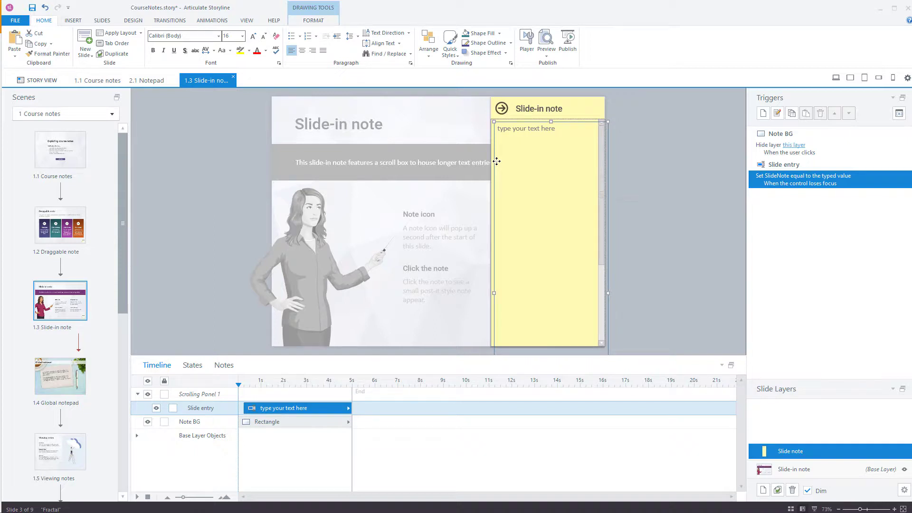
pyautogui.press('Left')
pyautogui.press('Left')
pyautogui.press('Left')
pyautogui.press('Left')
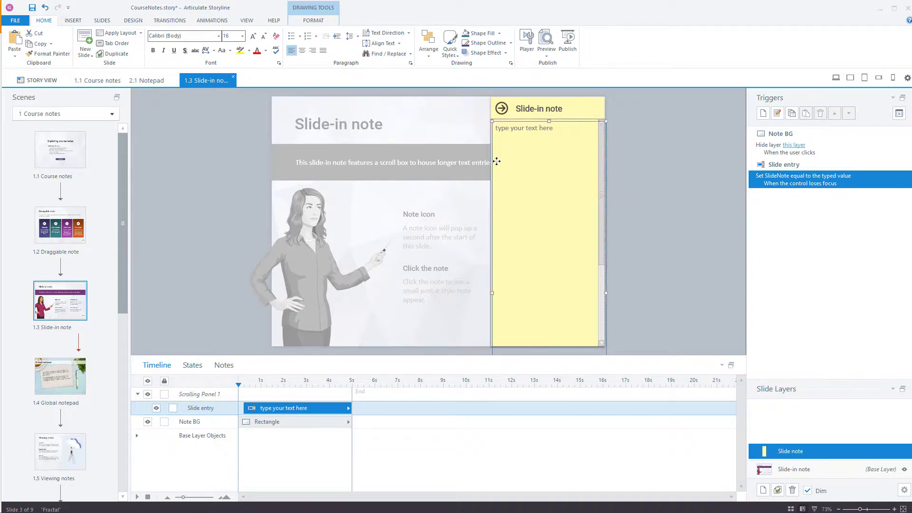
pyautogui.press('Up')
pyautogui.press('Up')
pyautogui.press('Up')
pyautogui.press('Up')
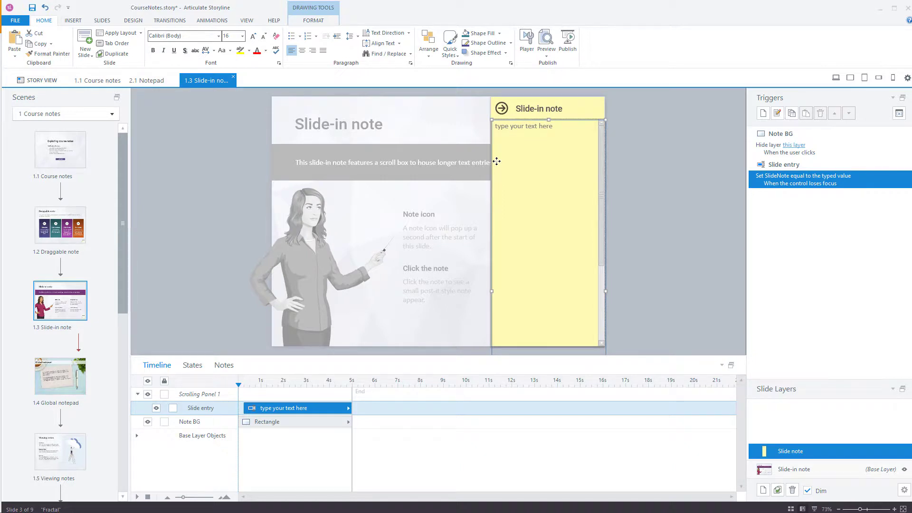
pyautogui.press('Down')
pyautogui.click(643, 200)
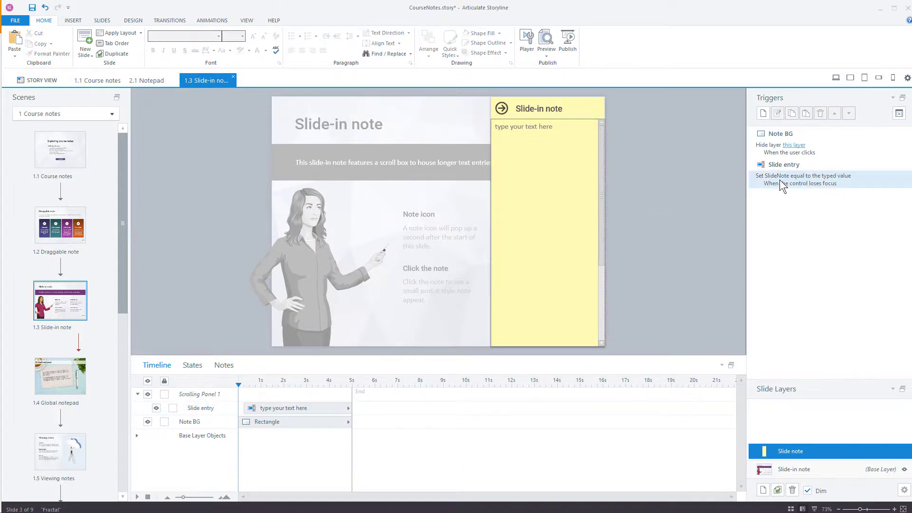
pyautogui.click(795, 465)
pyautogui.click(60, 383)
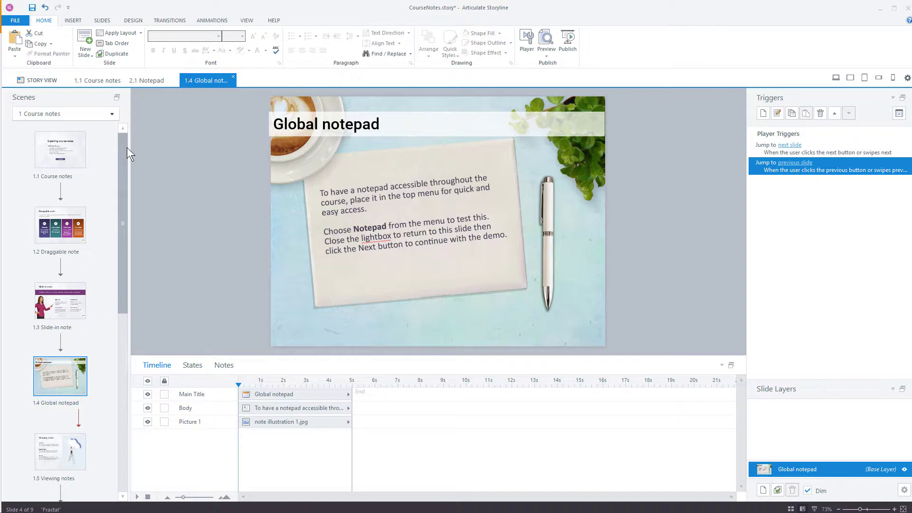
# Review the 2.1 Notepad and 2.2 My Notes slides and their note fields
pyautogui.click(140, 82)
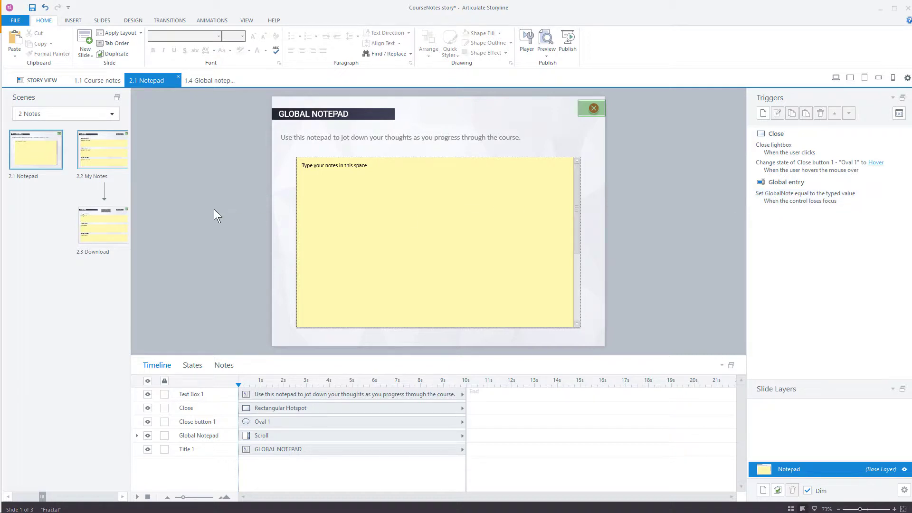
pyautogui.click(107, 158)
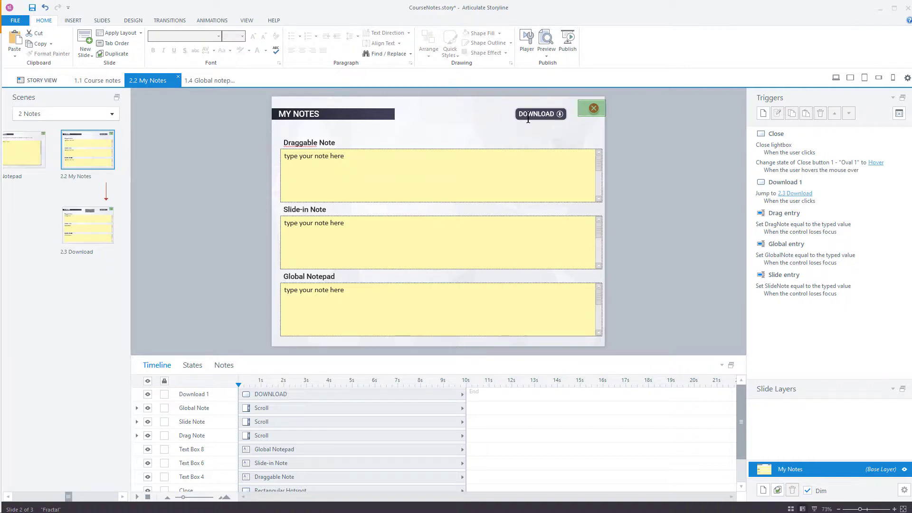
# Undo the last change and compare slide 2.3 Download with 2.2 My Notes, ending on 2.3
pyautogui.hotkey('ctrl', 'z')
pyautogui.click(86, 245)
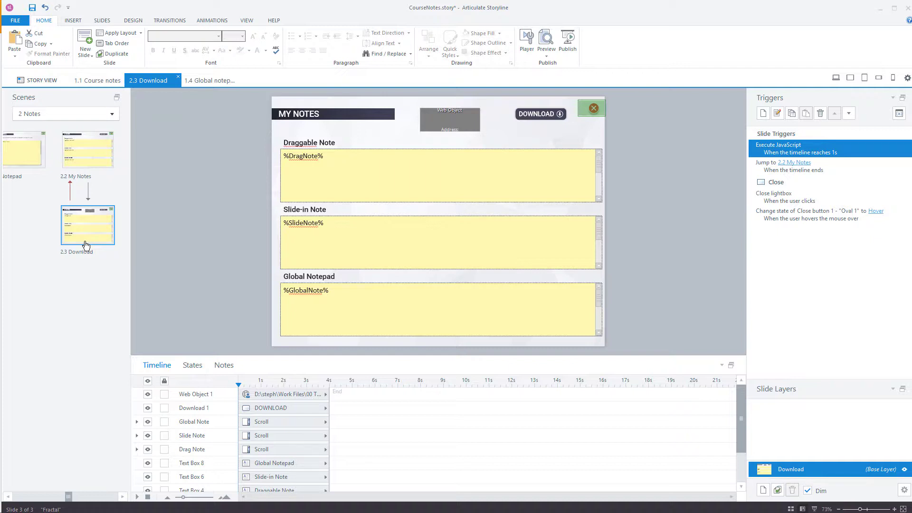
pyautogui.click(87, 157)
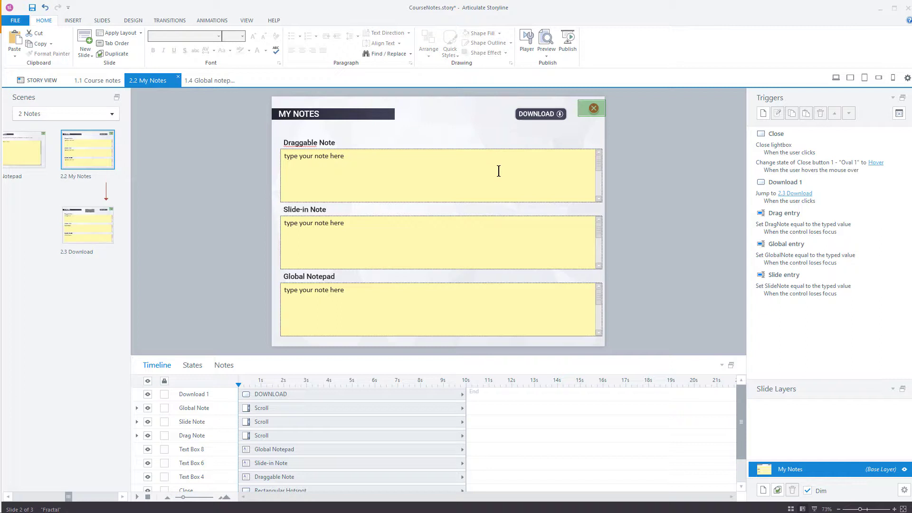
pyautogui.click(100, 240)
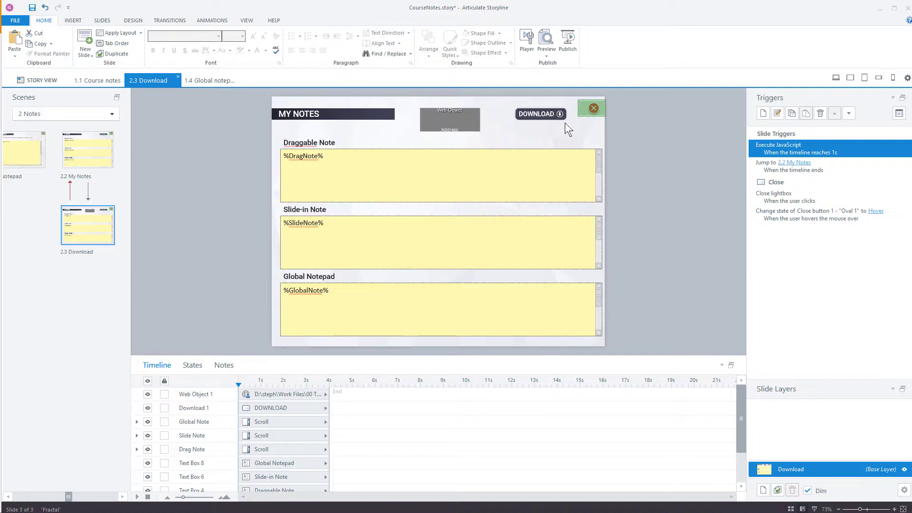
# View the Execute JavaScript trigger's script without changes, then select Web Object 1
pyautogui.doubleClick(851, 152)
pyautogui.click(406, 236)
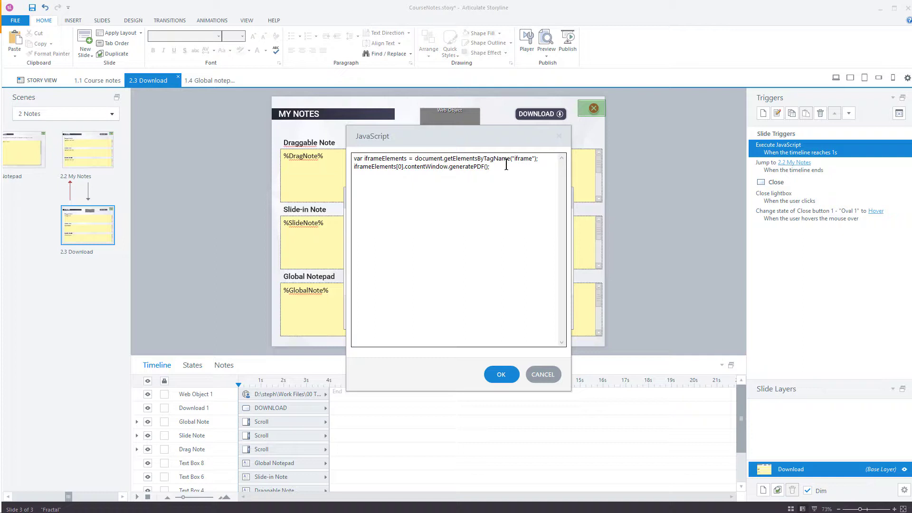
pyautogui.click(543, 374)
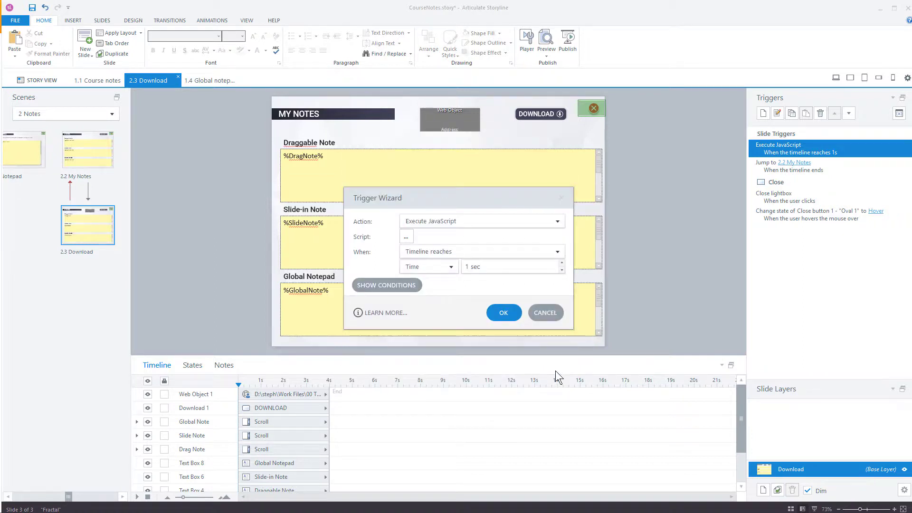
pyautogui.click(535, 312)
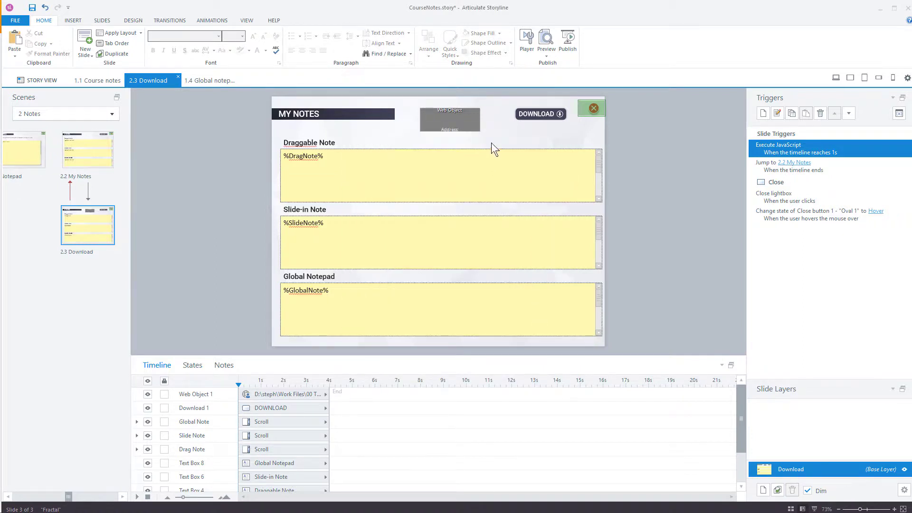
pyautogui.click(478, 125)
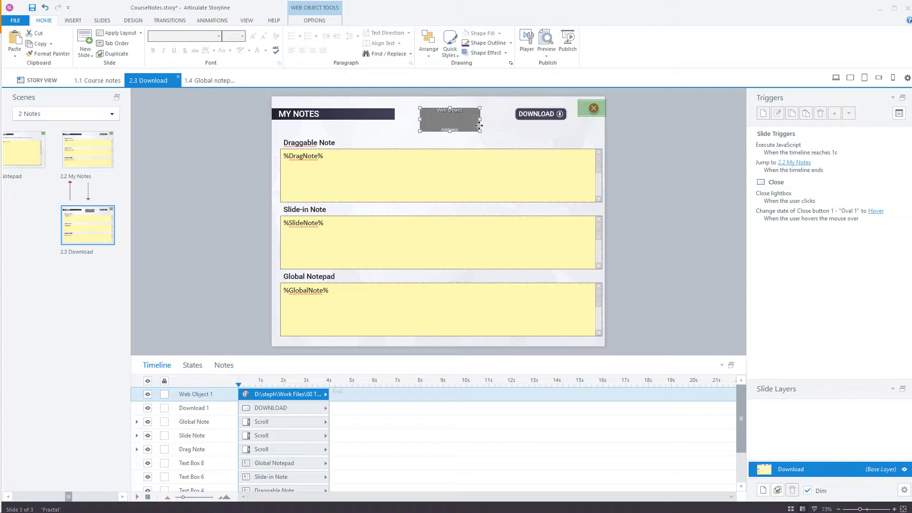
# Replace the web object with one from the CourseNotes folder, resized to about 211 by 90
pyautogui.press('Delete')
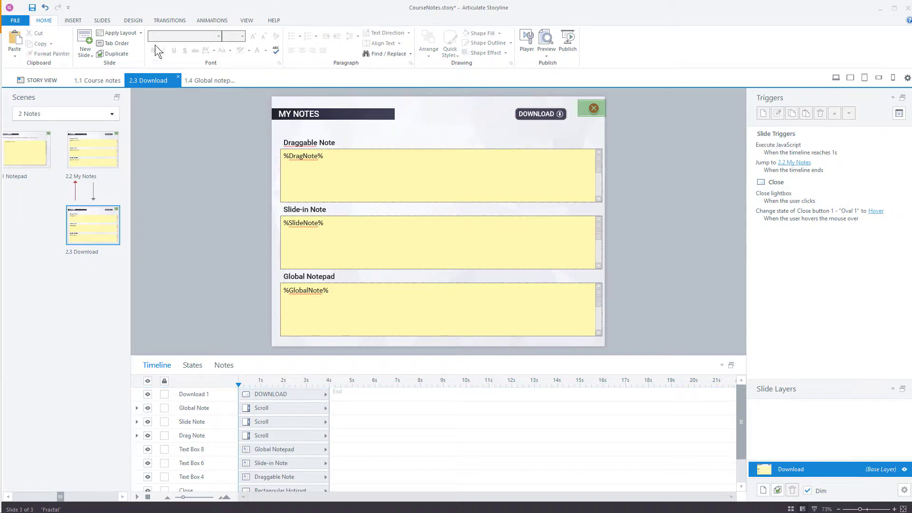
pyautogui.click(71, 22)
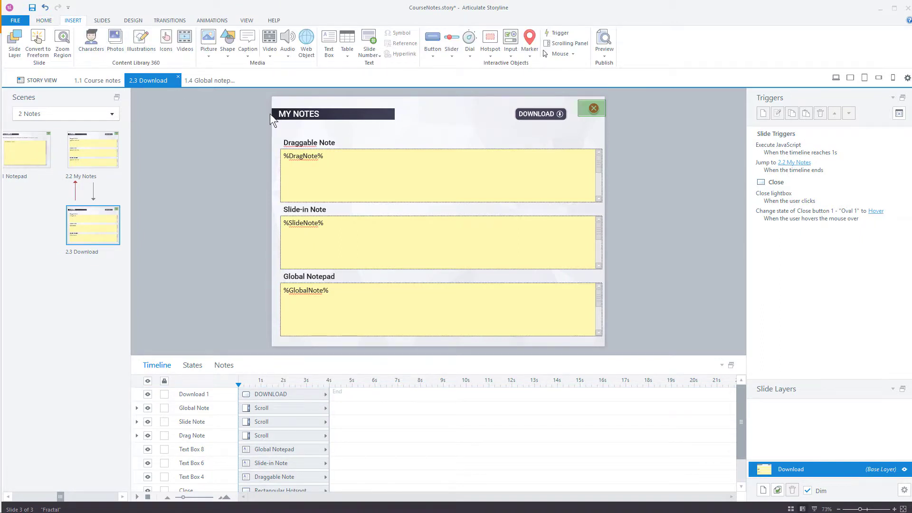
pyautogui.click(305, 43)
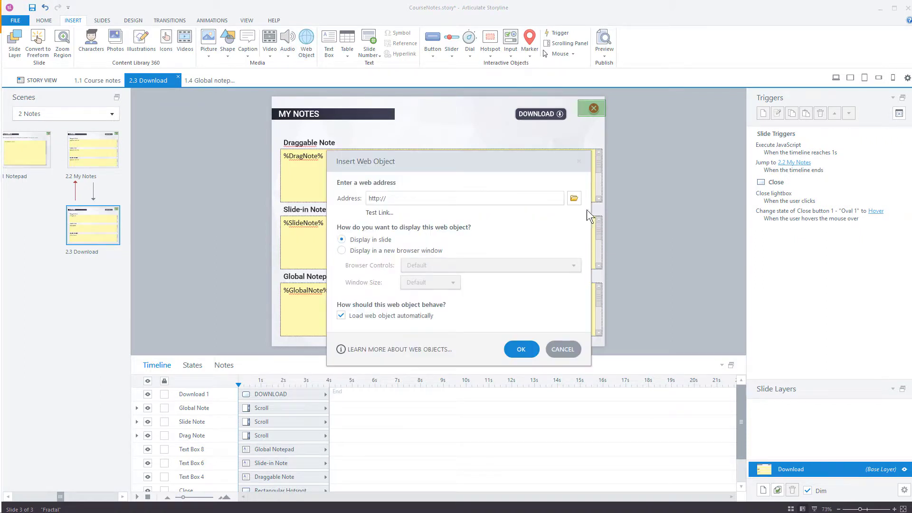
pyautogui.click(573, 199)
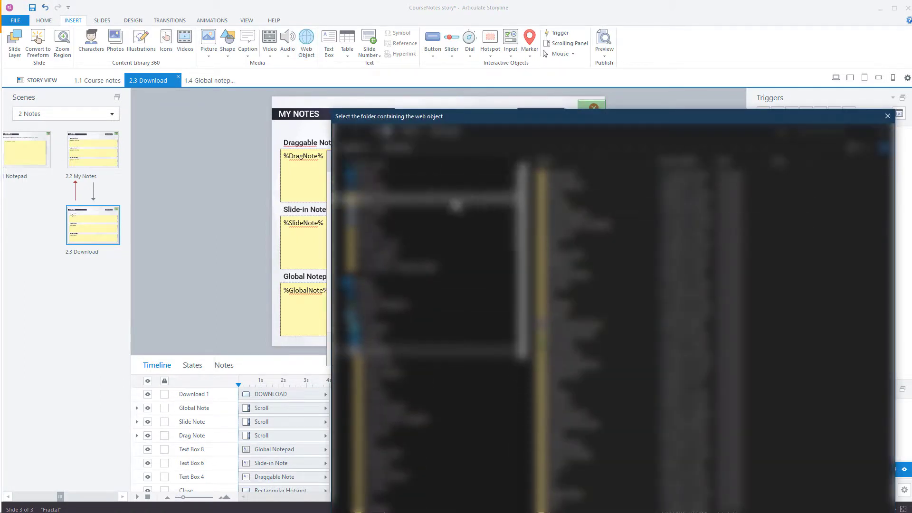
pyautogui.click(380, 259)
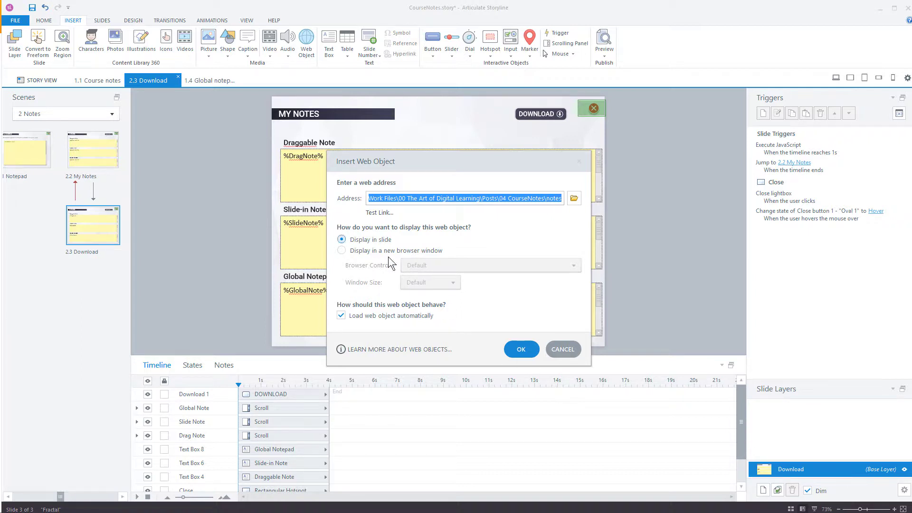
pyautogui.click(527, 347)
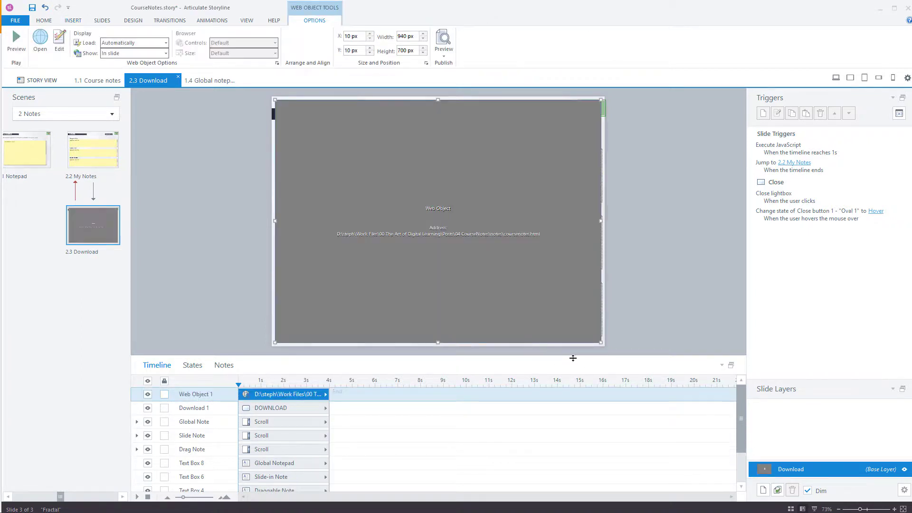
pyautogui.moveTo(601, 343); pyautogui.dragTo(456, 118)
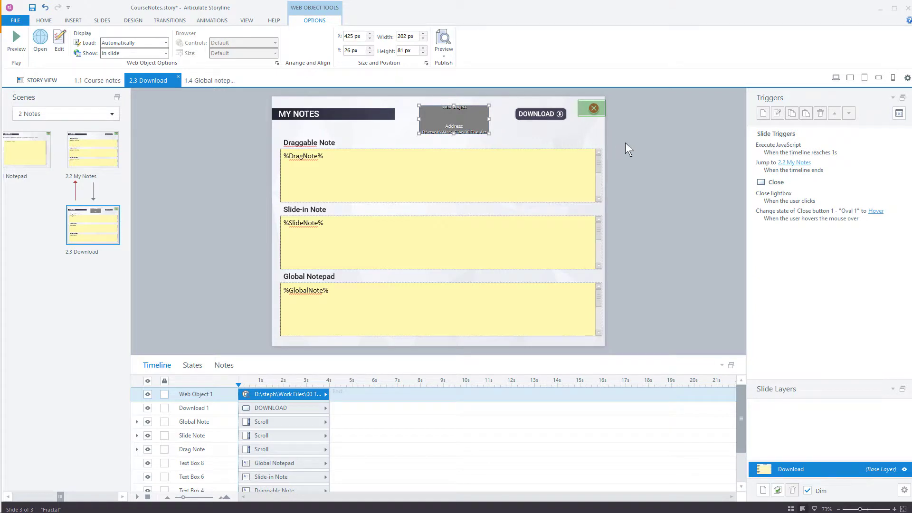
pyautogui.click(645, 144)
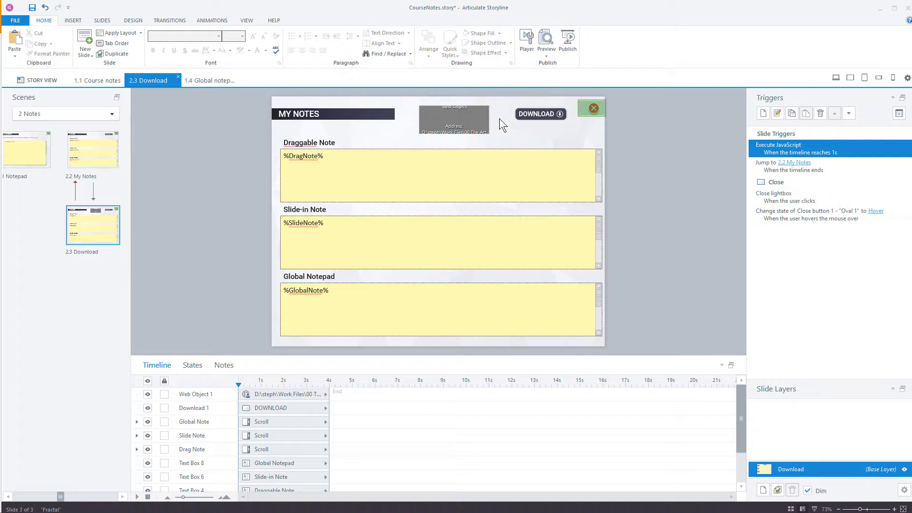
# Publish only slide 2.3 Download to the web as Course Notes and view the project
pyautogui.click(569, 44)
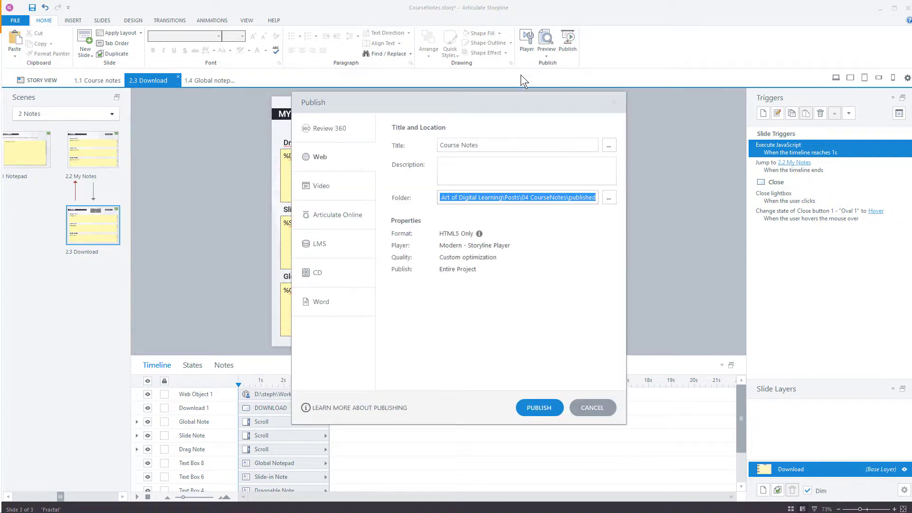
pyautogui.click(458, 270)
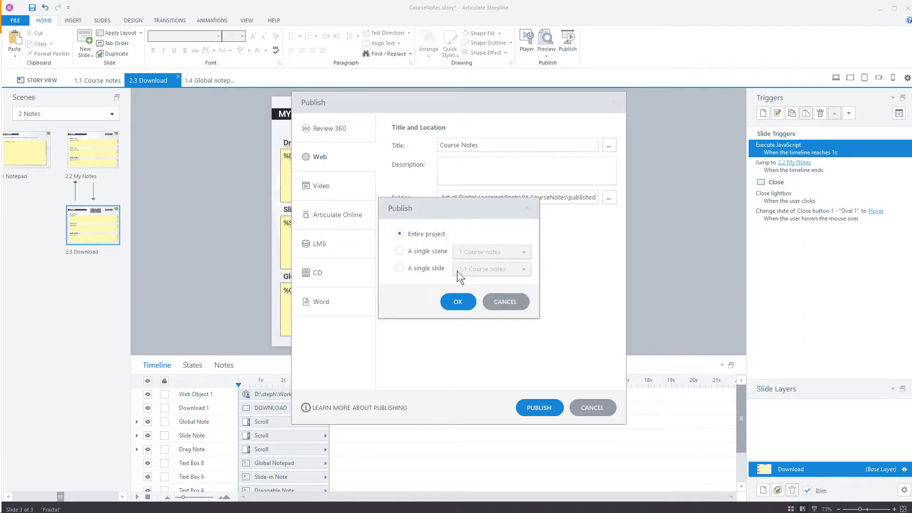
pyautogui.click(429, 266)
pyautogui.click(465, 269)
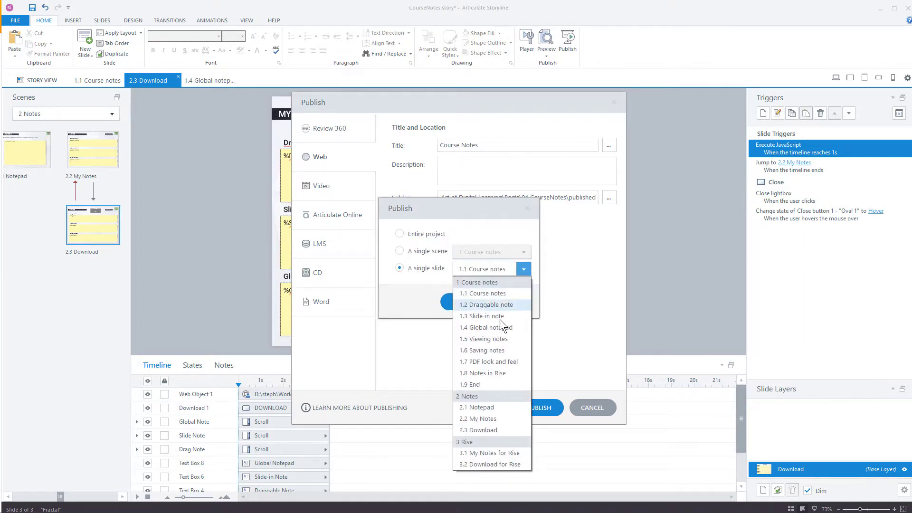
pyautogui.click(480, 430)
pyautogui.click(448, 303)
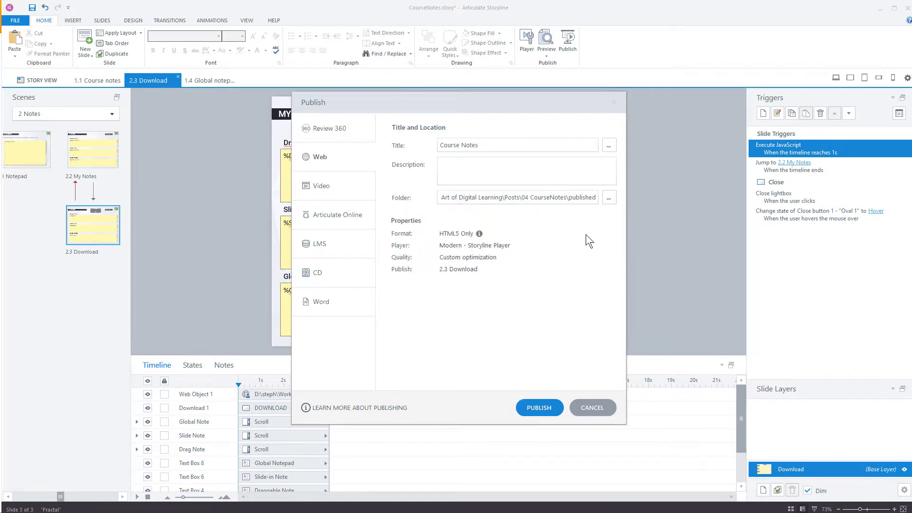
pyautogui.click(539, 409)
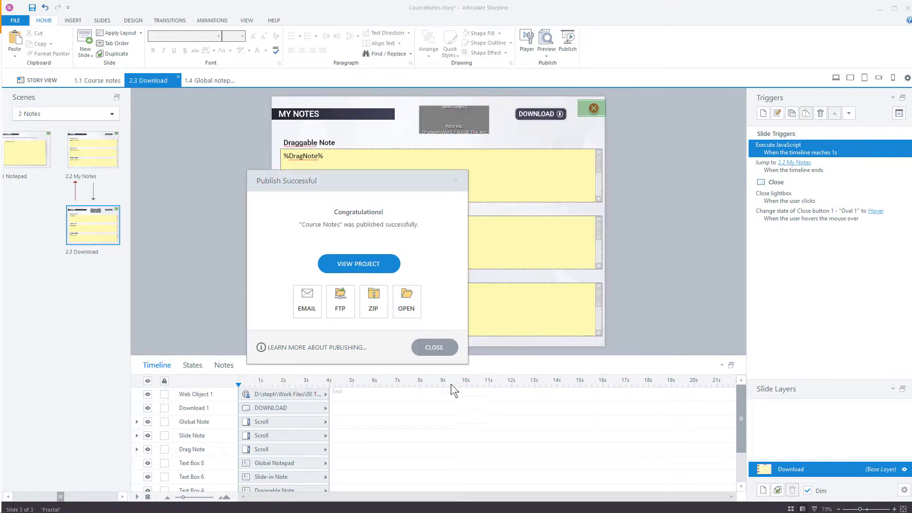
pyautogui.click(357, 263)
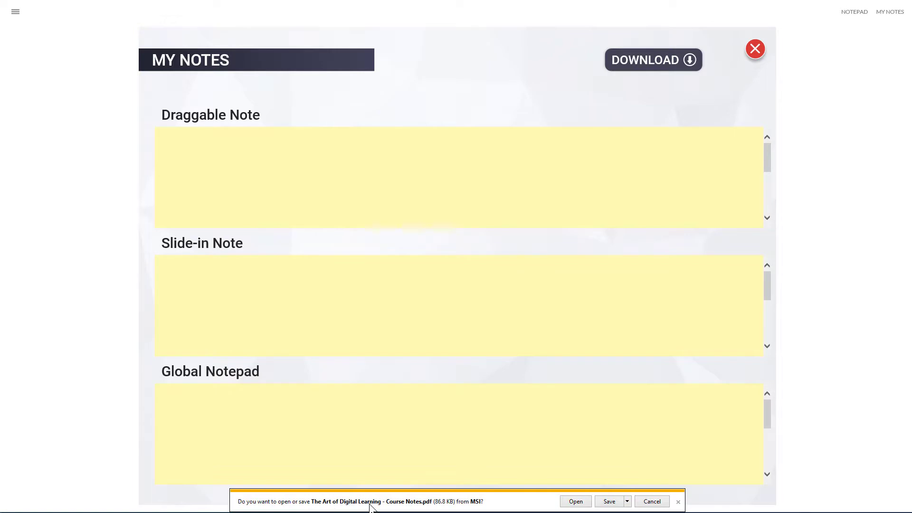
# Open the downloaded 'The Art of Digital Learning - Course Notes.pdf'
pyautogui.click(579, 504)
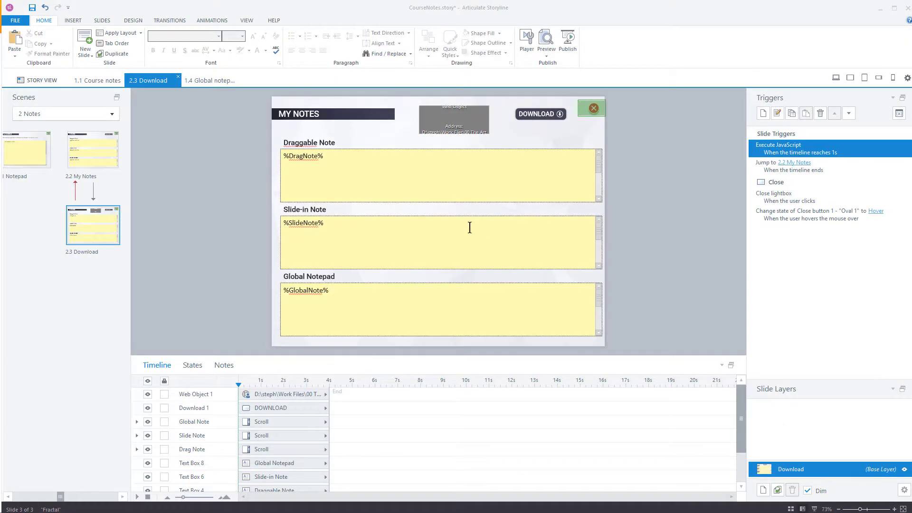
# From Story View, open 3.1 My Notes for Rise, then slide 3.2 Download for Rise
pyautogui.click(30, 79)
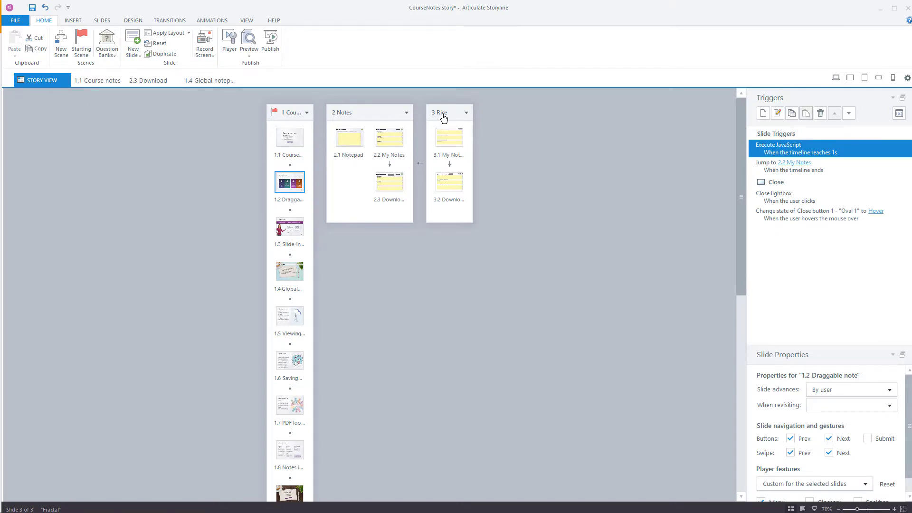
pyautogui.doubleClick(450, 140)
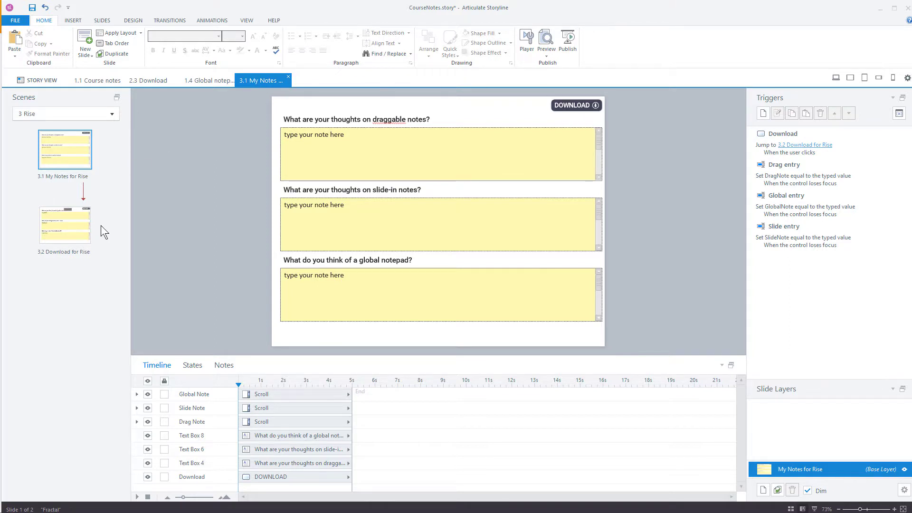
pyautogui.click(71, 235)
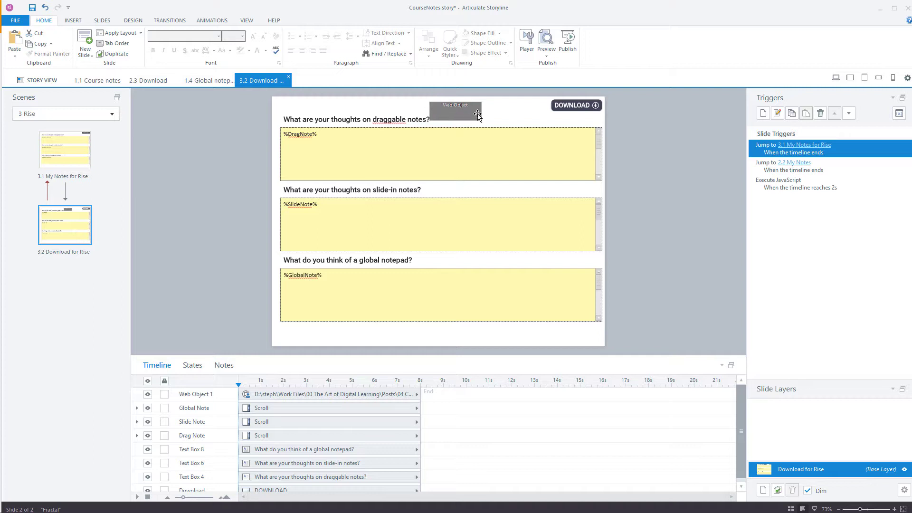
pyautogui.click(575, 40)
pyautogui.click(455, 271)
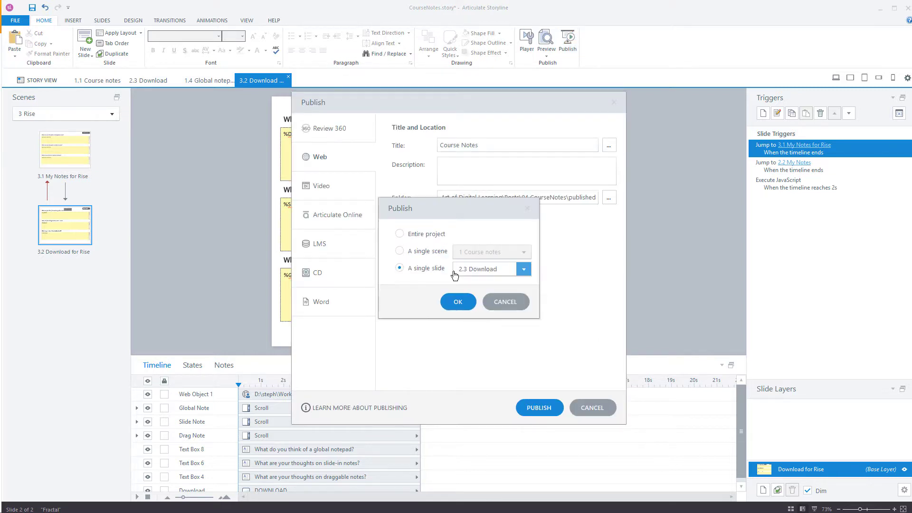
pyautogui.click(423, 250)
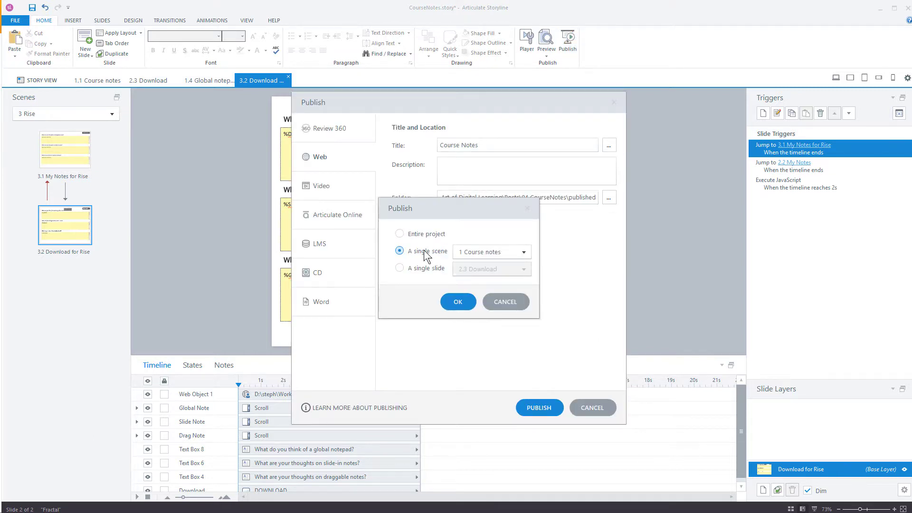
pyautogui.click(496, 250)
pyautogui.click(465, 286)
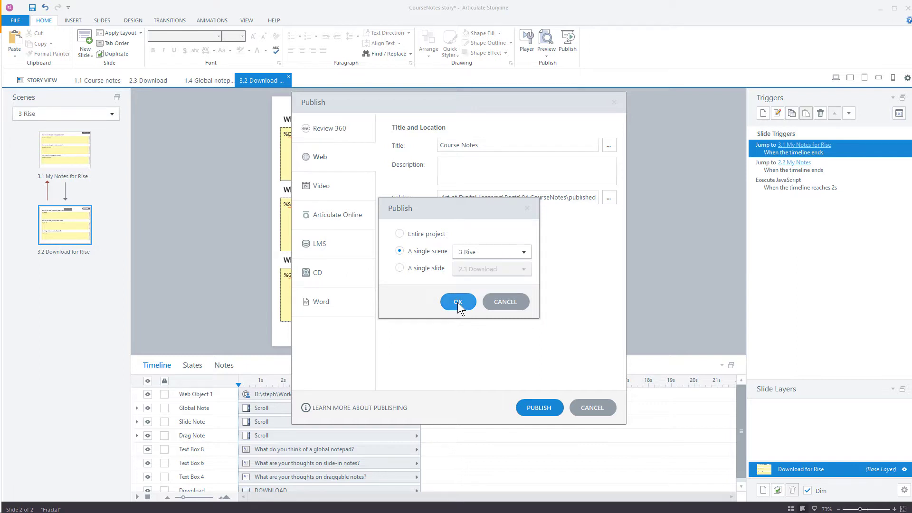
pyautogui.click(457, 302)
pyautogui.click(338, 135)
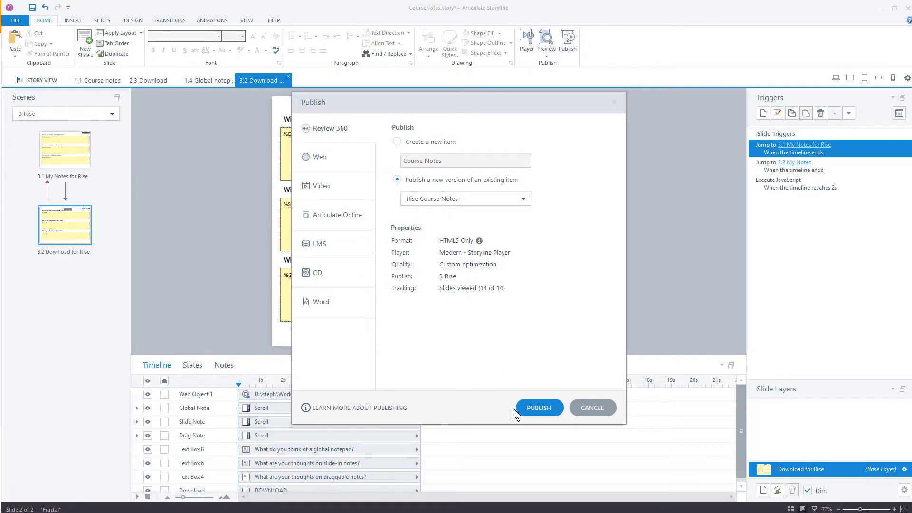
pyautogui.click(599, 416)
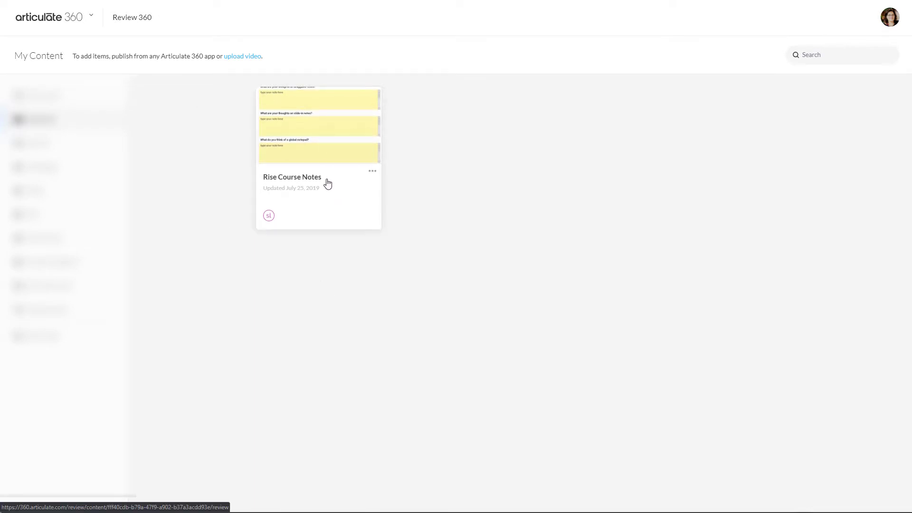
# Open the Rise Course Notes review item and click into one of its note boxes
pyautogui.click(325, 179)
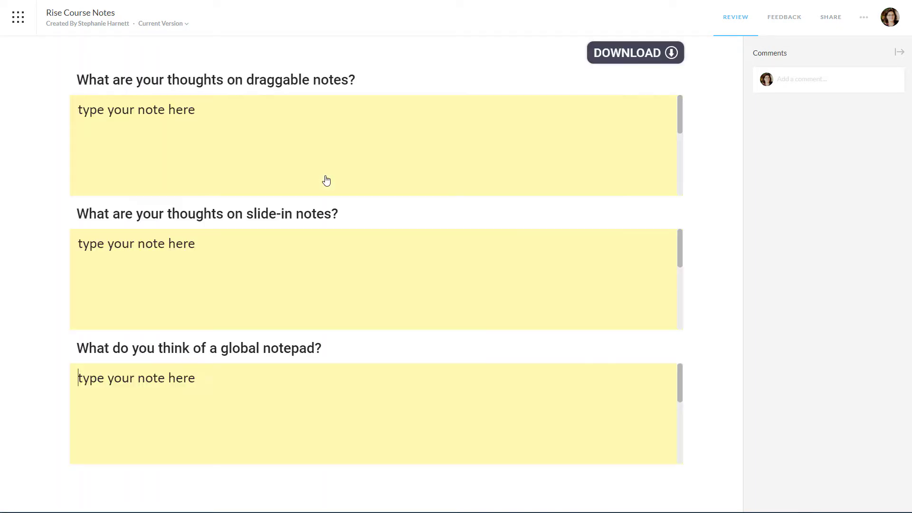
pyautogui.click(249, 138)
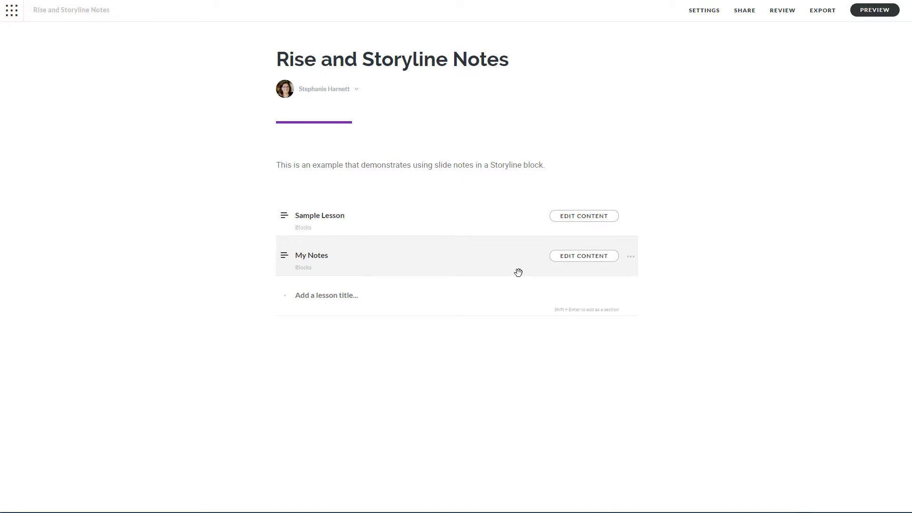
# In the My Notes lesson, point the Storyline block at the Rise Course Notes item
pyautogui.click(570, 259)
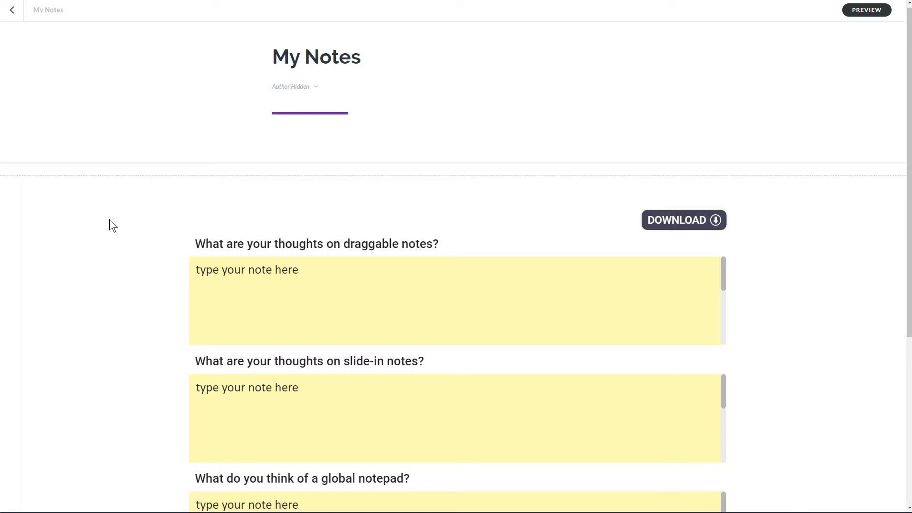
pyautogui.click(11, 191)
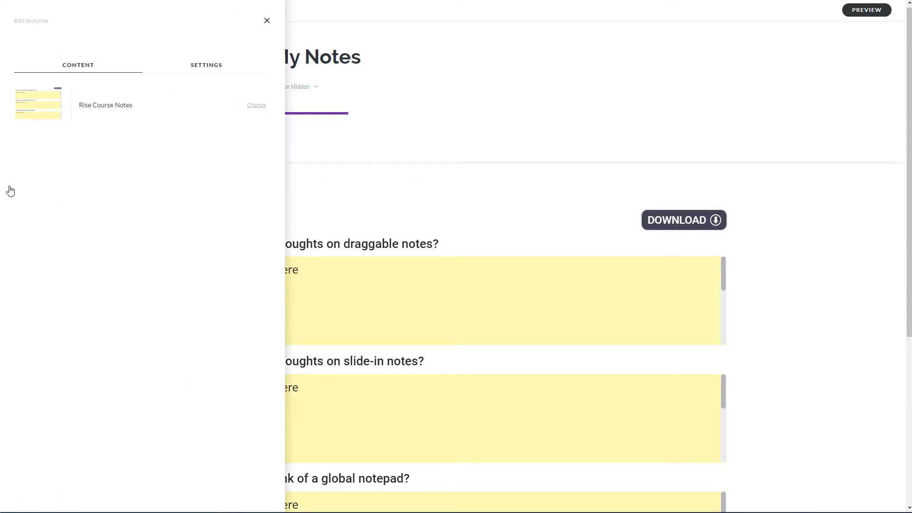
pyautogui.click(256, 107)
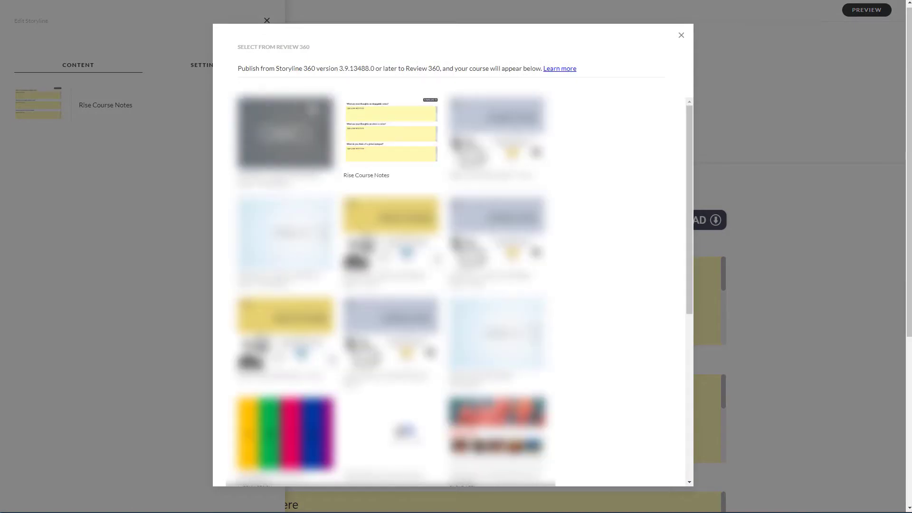
pyautogui.click(394, 136)
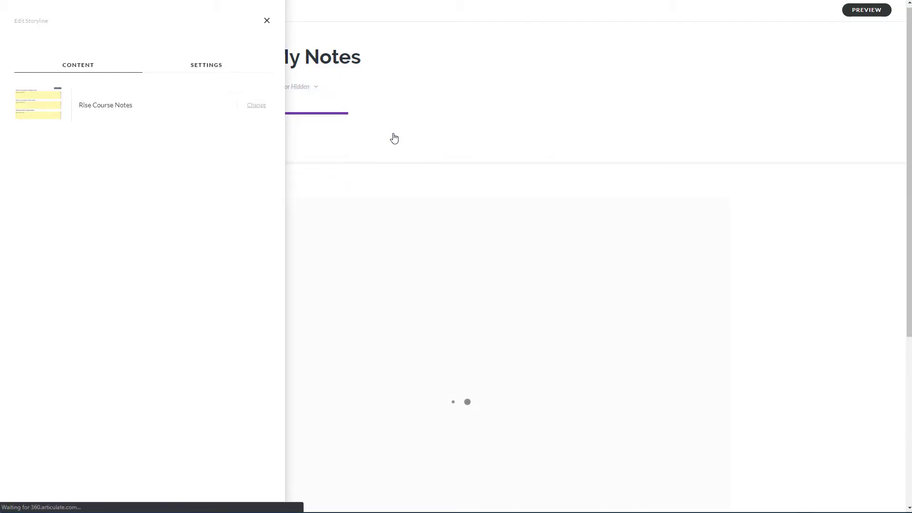
pyautogui.click(266, 22)
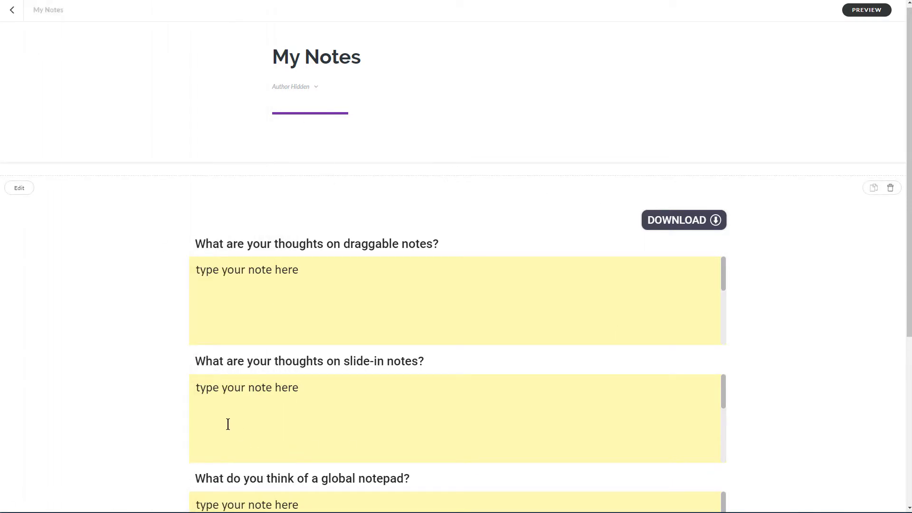
# Review the block's padding, background and width settings, then close the edit panel
pyautogui.click(25, 191)
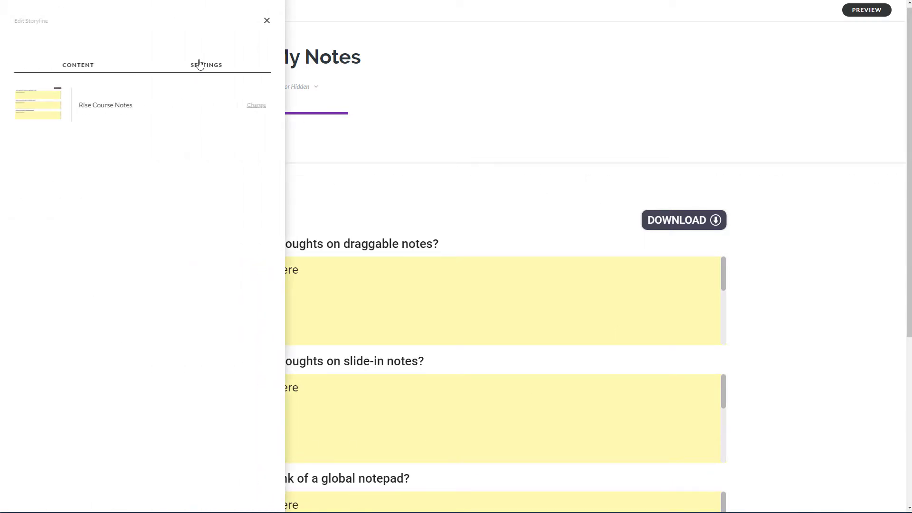
pyautogui.click(198, 64)
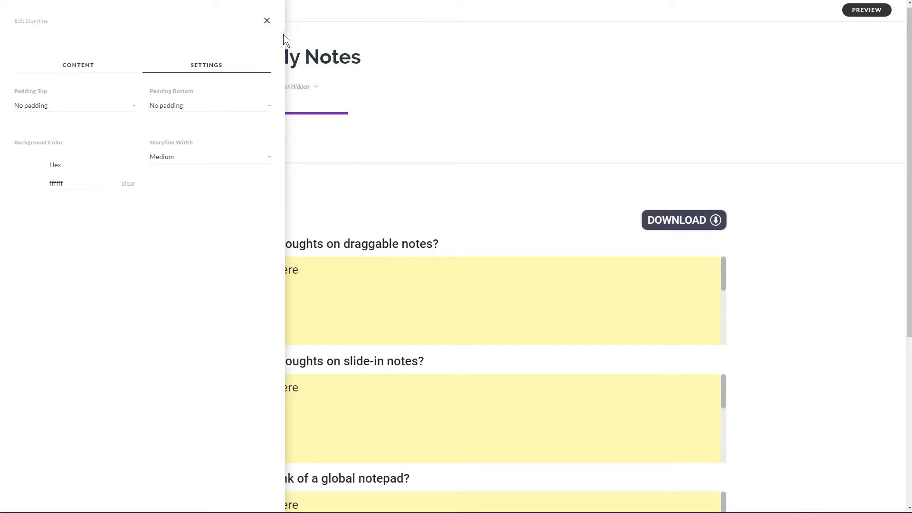
pyautogui.click(267, 20)
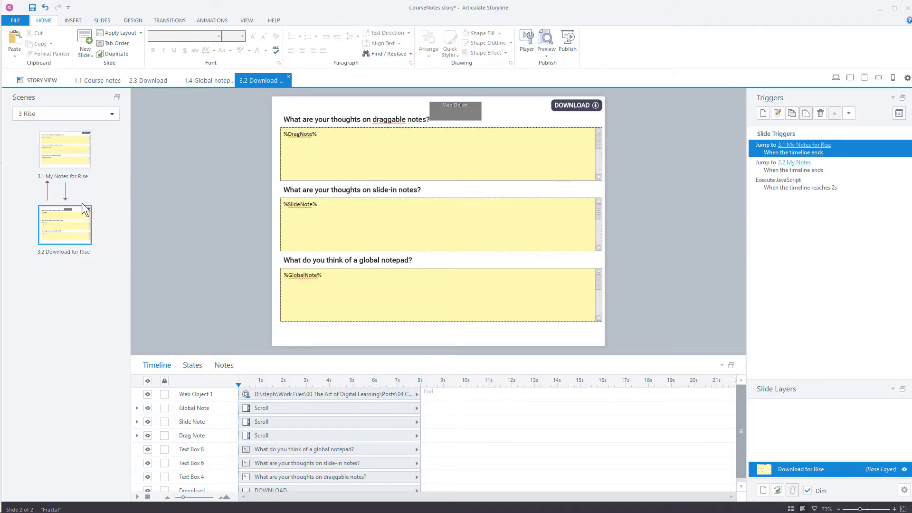
# View the Player Properties for the Download for Rise slide and close them without changes
pyautogui.click(524, 32)
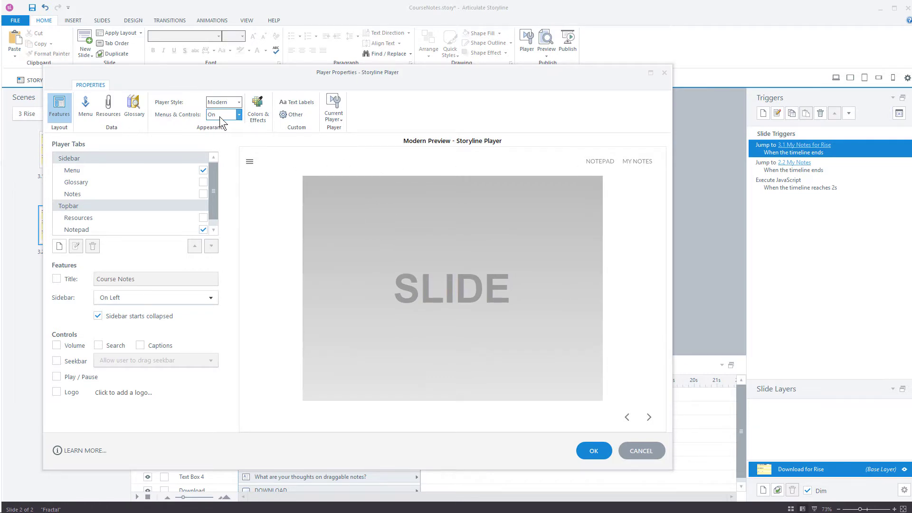
pyautogui.press('Escape')
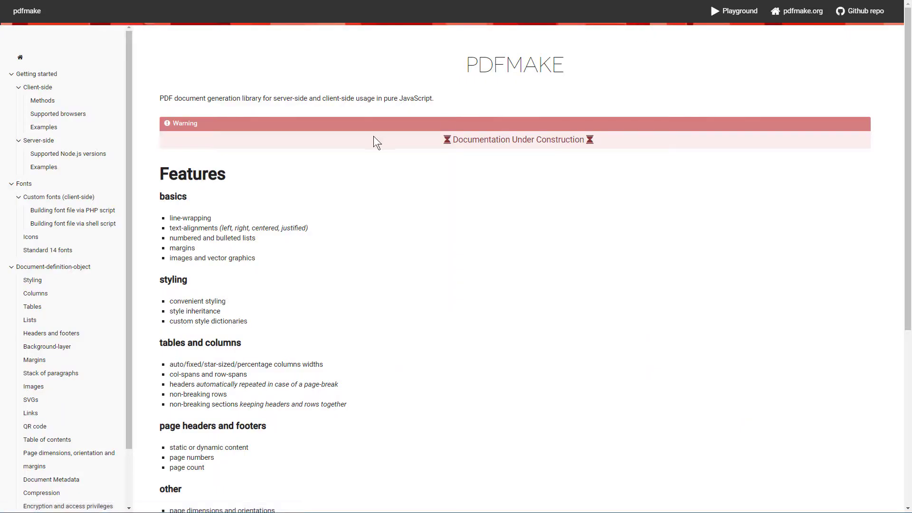
# Read the pdfmake Styling, Tables, Lists and Headers and footers pages, then go to the Playground
pyautogui.click(31, 281)
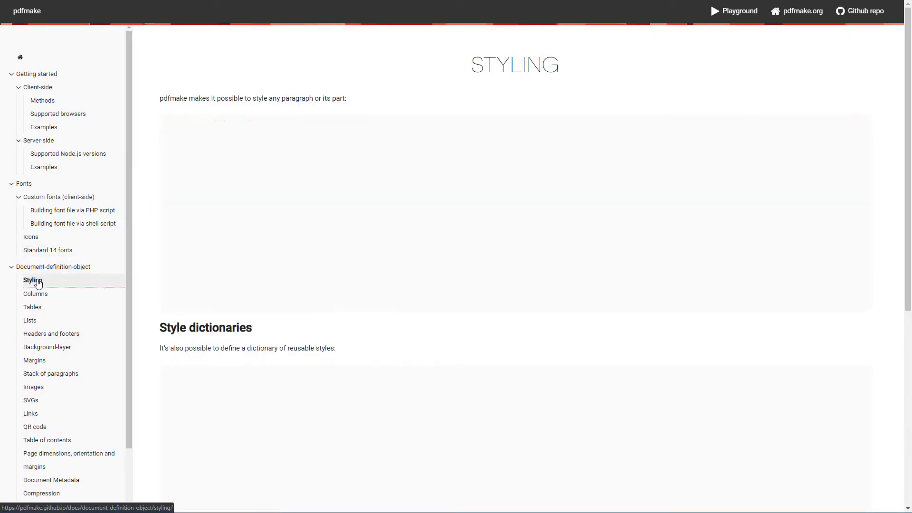
pyautogui.click(34, 306)
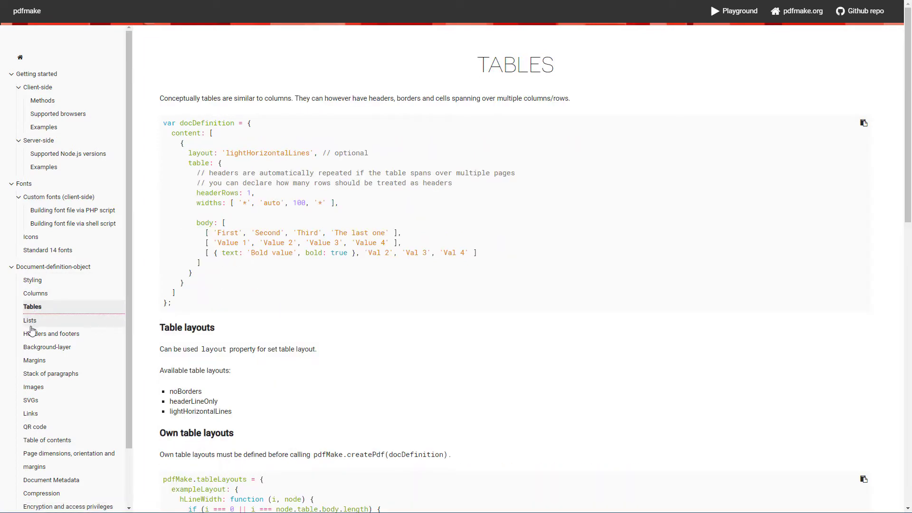
pyautogui.click(34, 322)
pyautogui.click(39, 337)
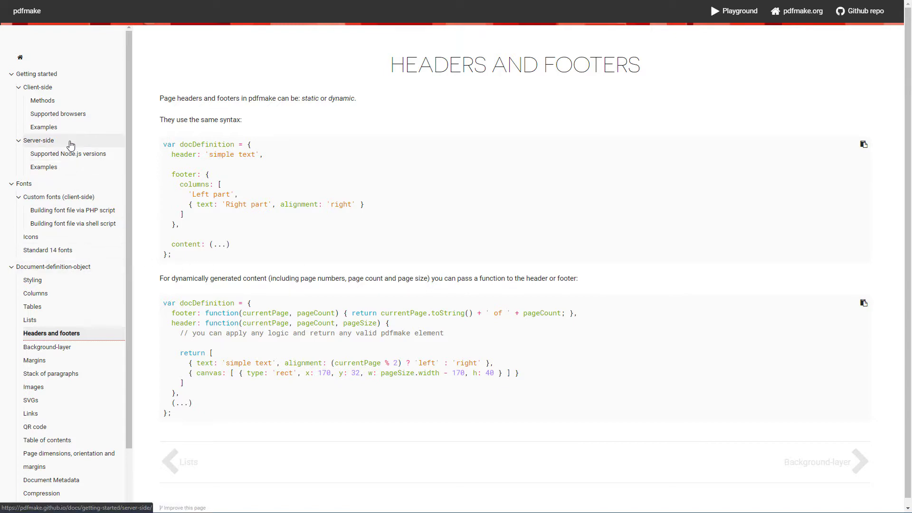
pyautogui.click(731, 14)
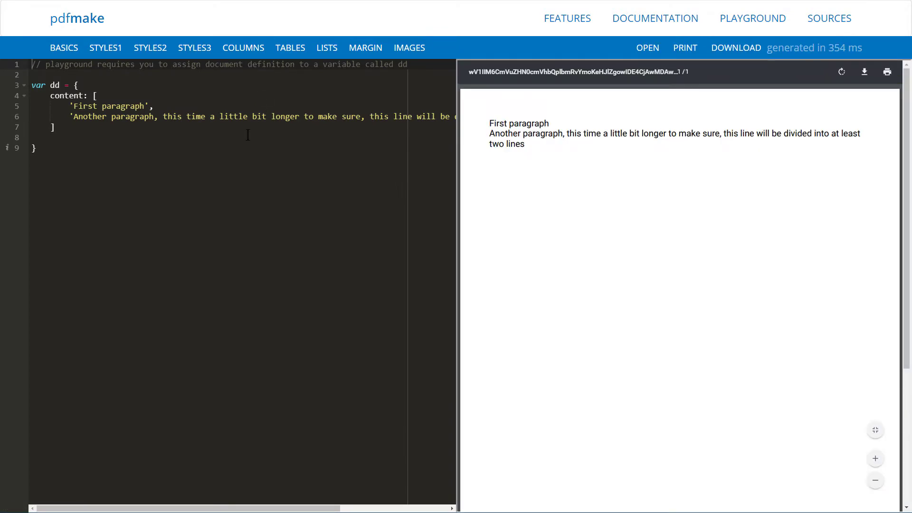
# Load the pdfmake playground's columns example and scroll through its preview
pyautogui.click(236, 55)
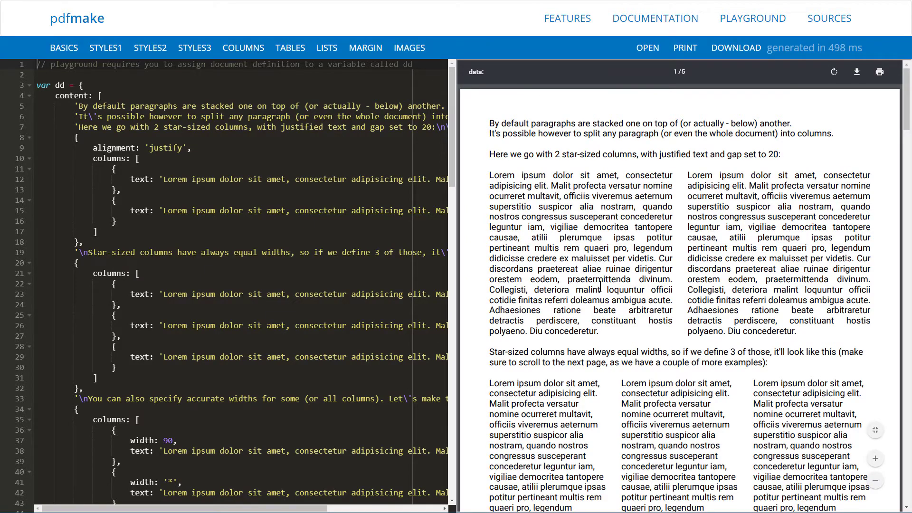
pyautogui.scroll(-3, 608, 301)
pyautogui.scroll(-3, 609, 301)
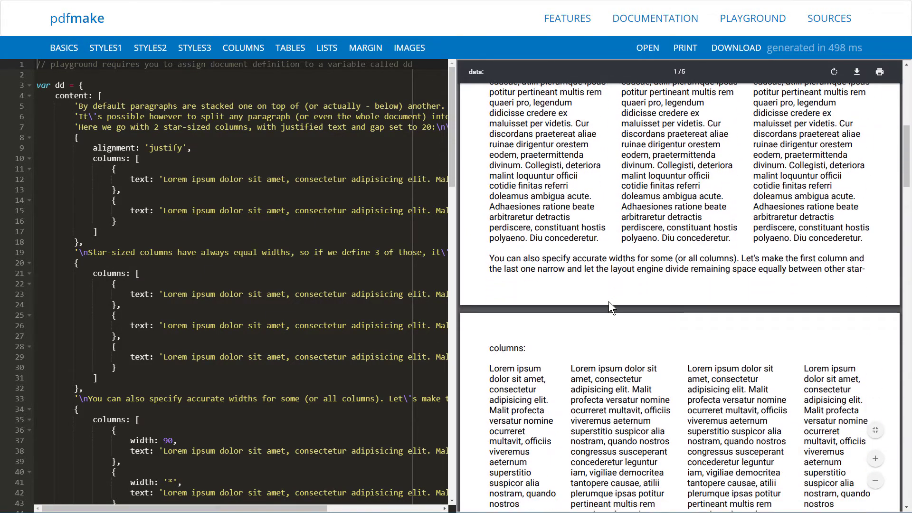
pyautogui.scroll(4, 607, 304)
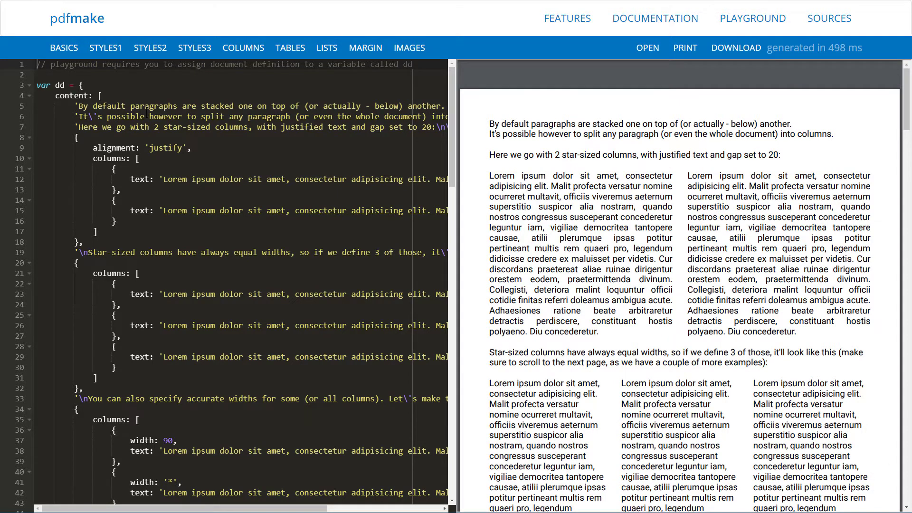
# Try the tables, lists, margin and images examples, return to basics, then go to the GitHub source
pyautogui.click(285, 49)
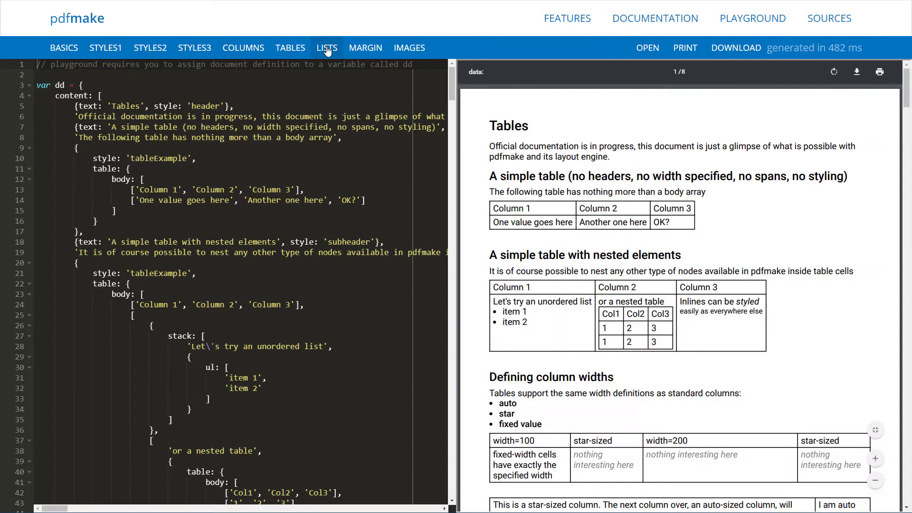
pyautogui.click(328, 48)
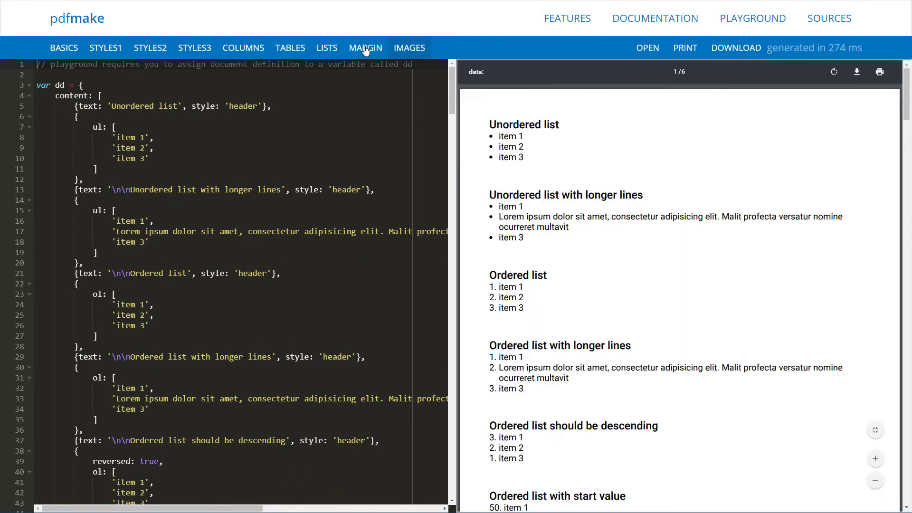
pyautogui.click(363, 49)
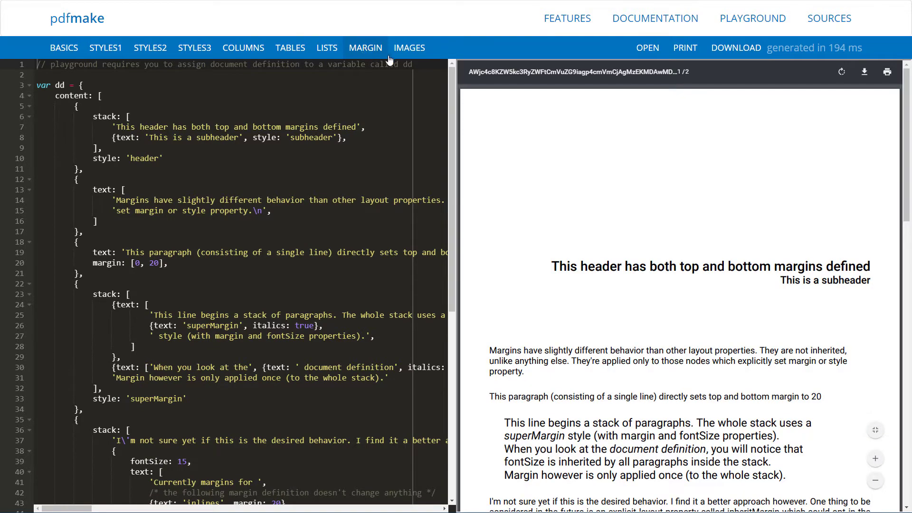
pyautogui.click(411, 56)
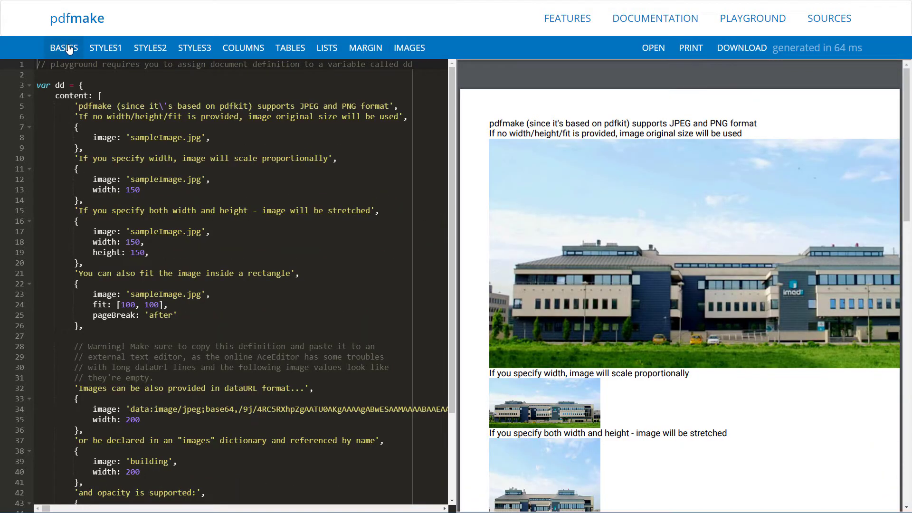
pyautogui.click(69, 49)
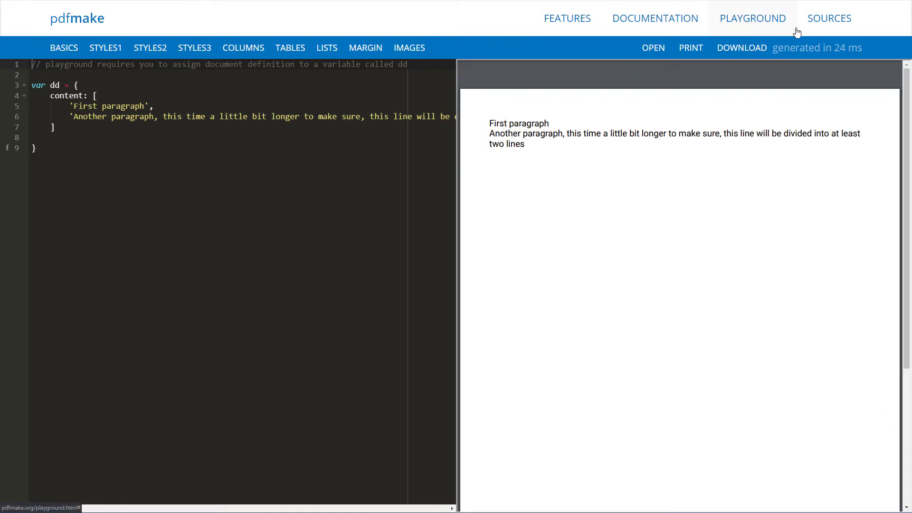
pyautogui.click(838, 28)
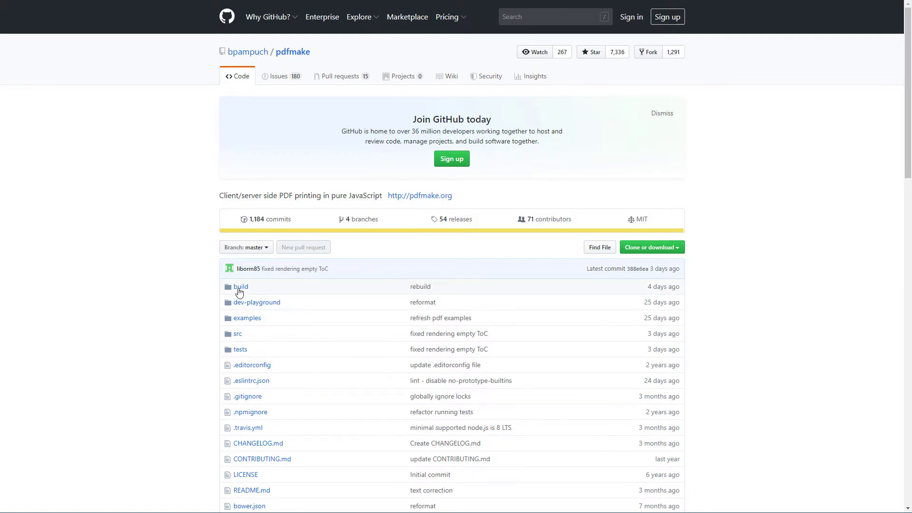
# Open the build folder in the pdfmake GitHub repository
pyautogui.click(239, 288)
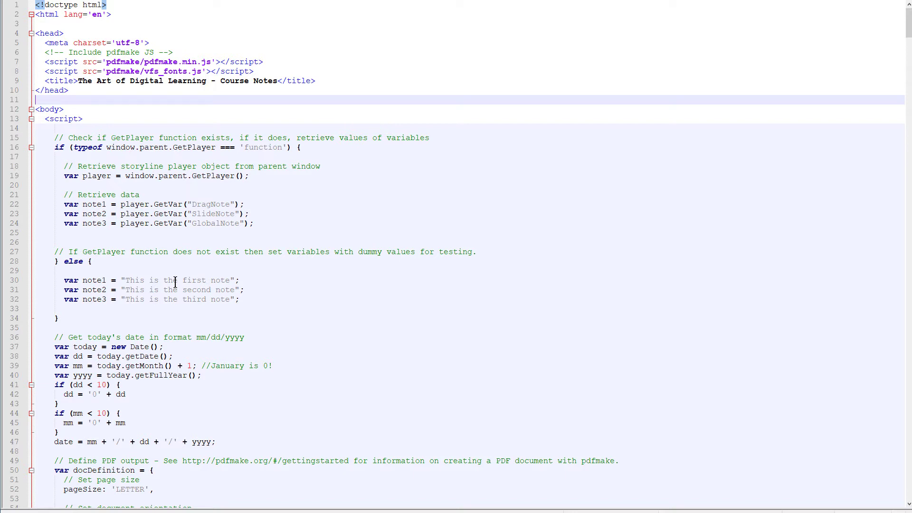
pyautogui.click(173, 138)
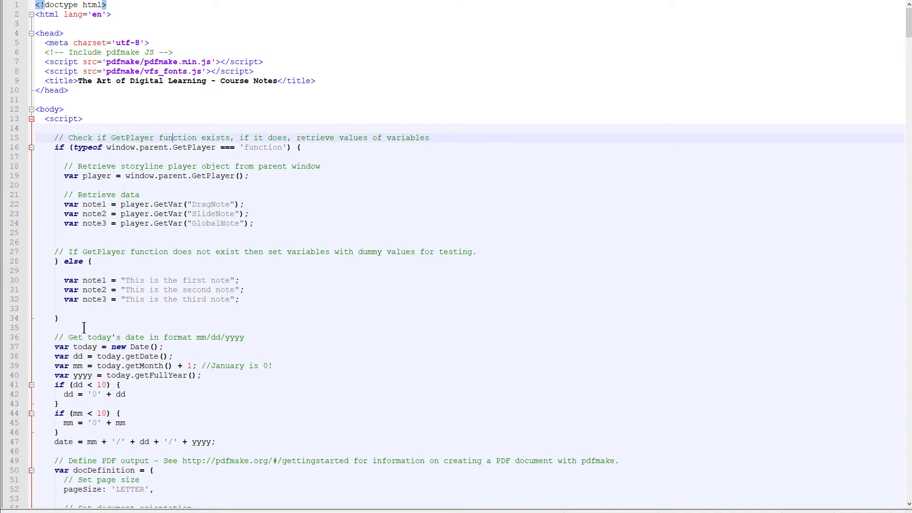
pyautogui.scroll(-13, 108, 433)
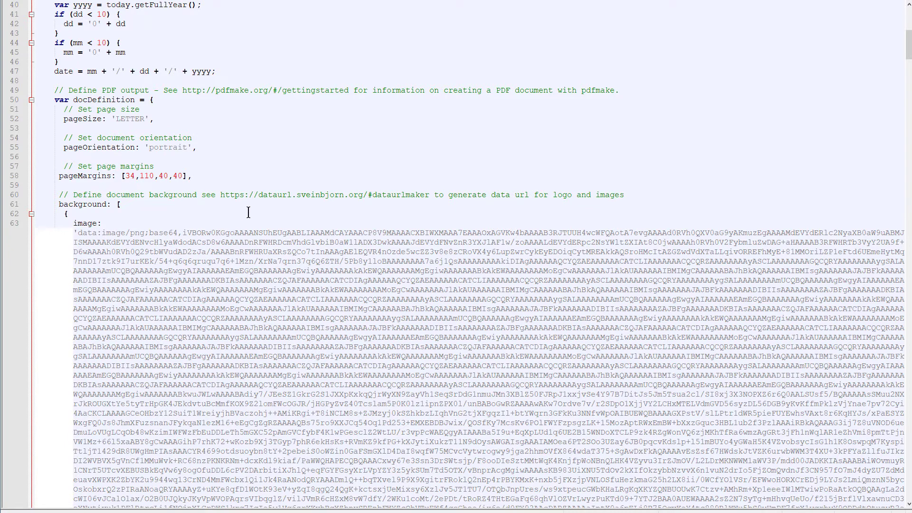
pyautogui.moveTo(220, 195); pyautogui.dragTo(430, 195)
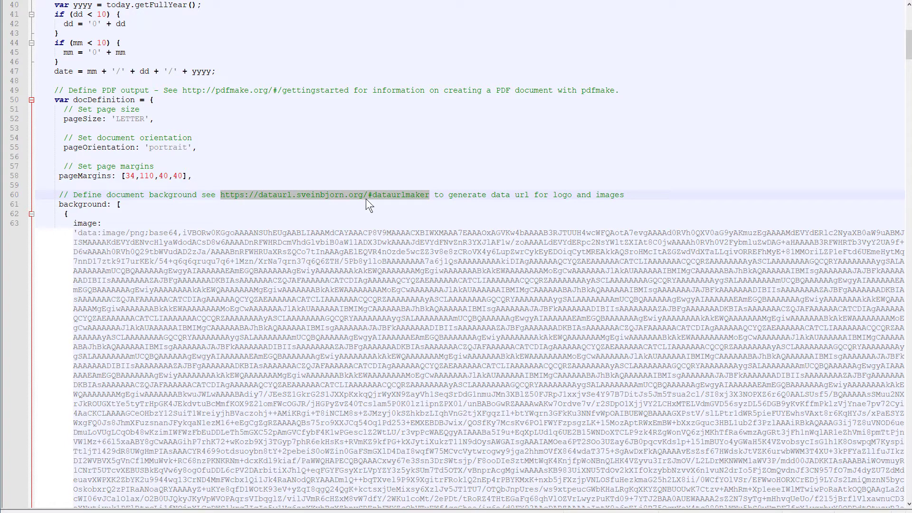
pyautogui.click(111, 271)
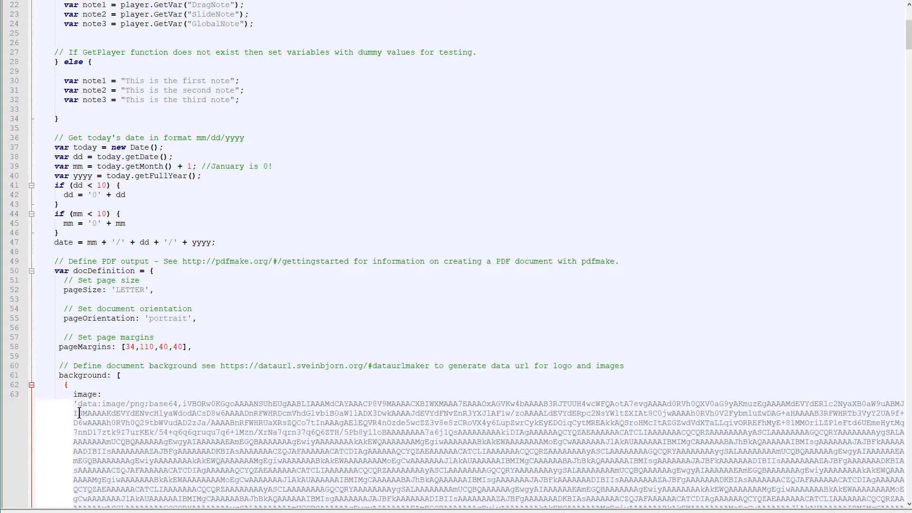
pyautogui.scroll(-15, 79, 413)
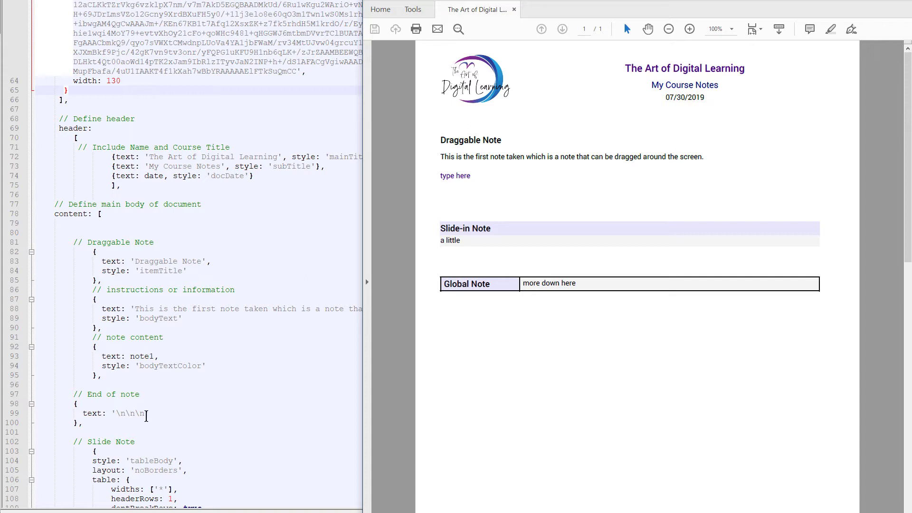
# Scroll the Notepad++ code down to the Slide Note table definition beside the PDF
pyautogui.scroll(-8, 146, 416)
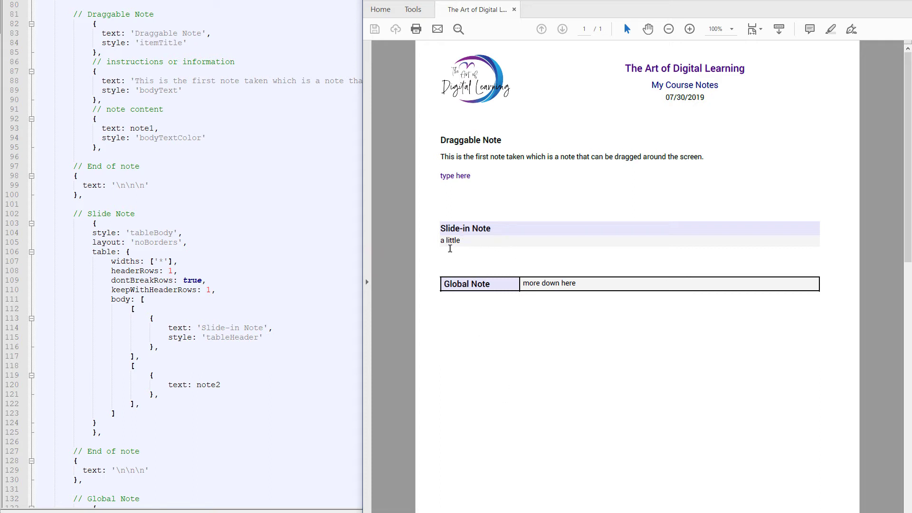
pyautogui.scroll(-10, 263, 409)
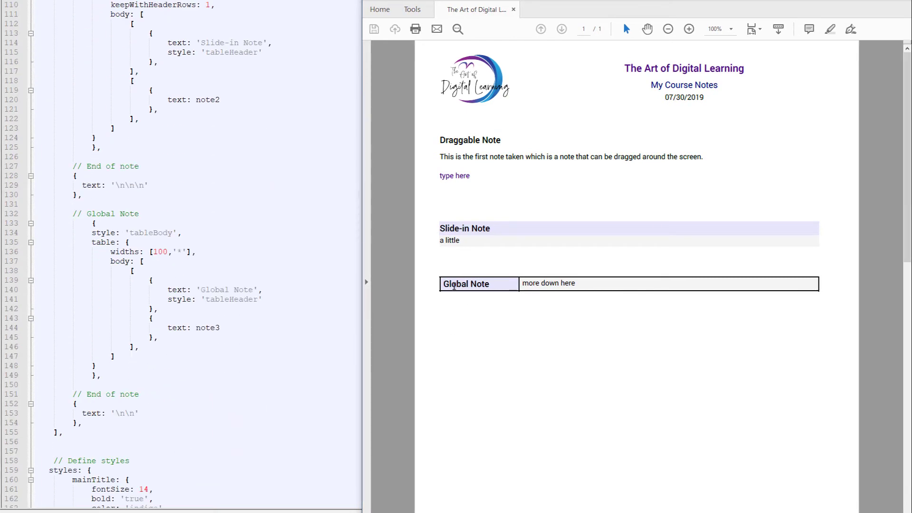
pyautogui.scroll(4, 164, 283)
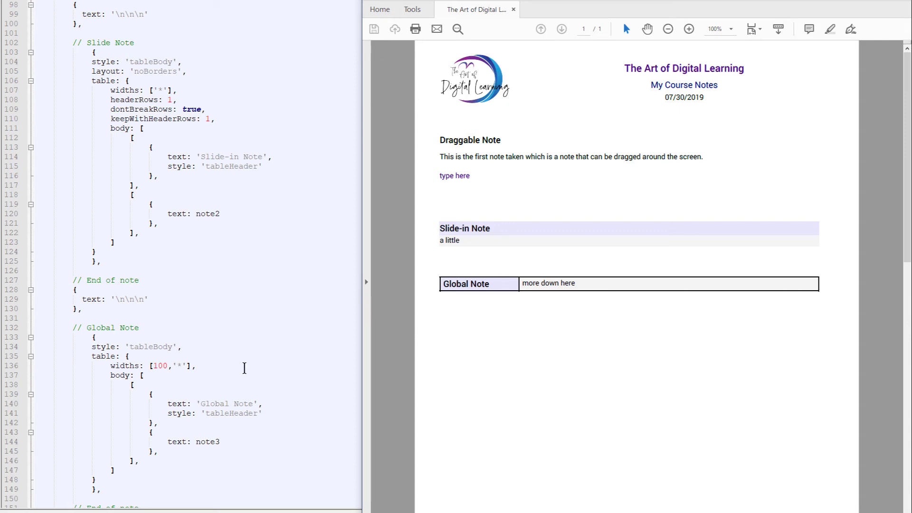
pyautogui.scroll(-4, 180, 449)
pyautogui.scroll(-12, 179, 452)
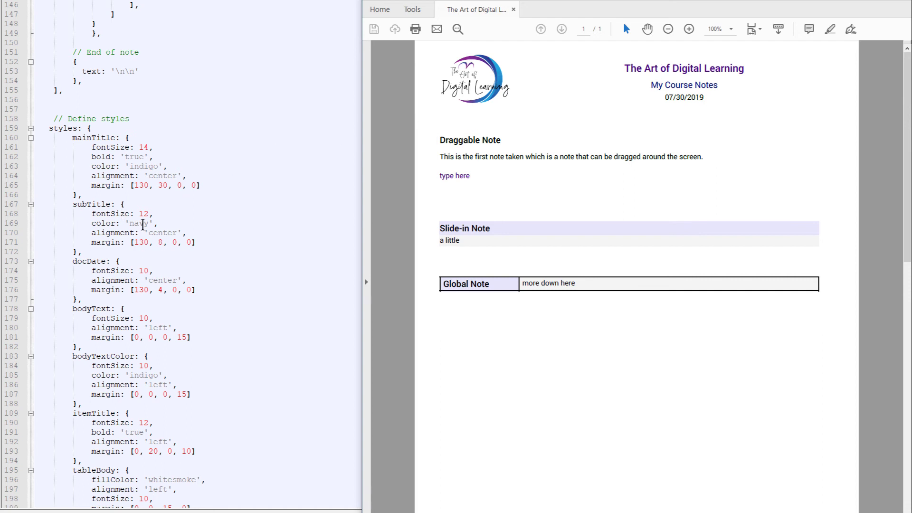
pyautogui.scroll(-2, 155, 481)
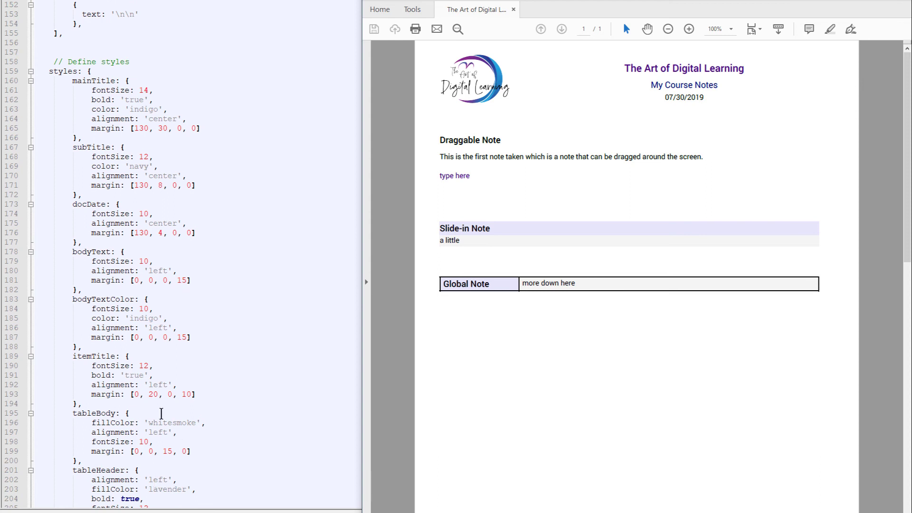
pyautogui.scroll(-6, 162, 418)
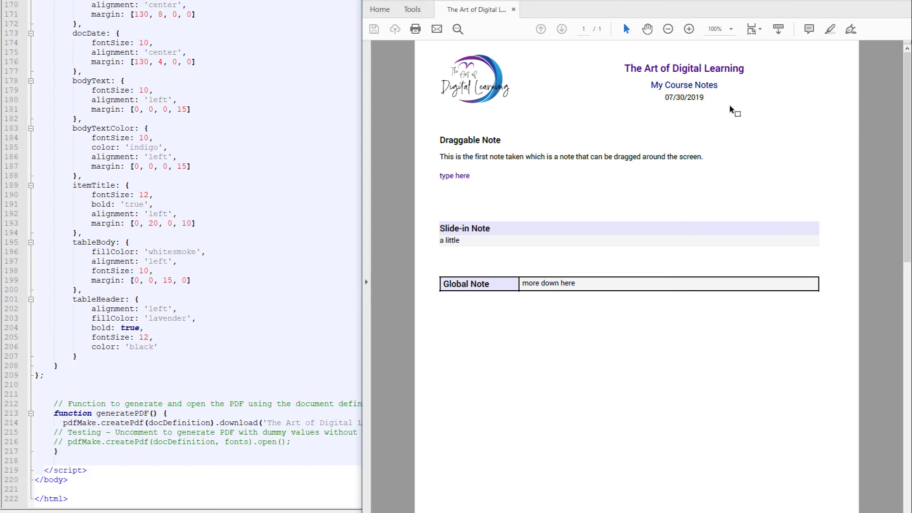
# Close Acrobat and select the download file name 'The Art of Digital Learning - Course Notes.pdf'
pyautogui.hotkey('alt', 'F4')
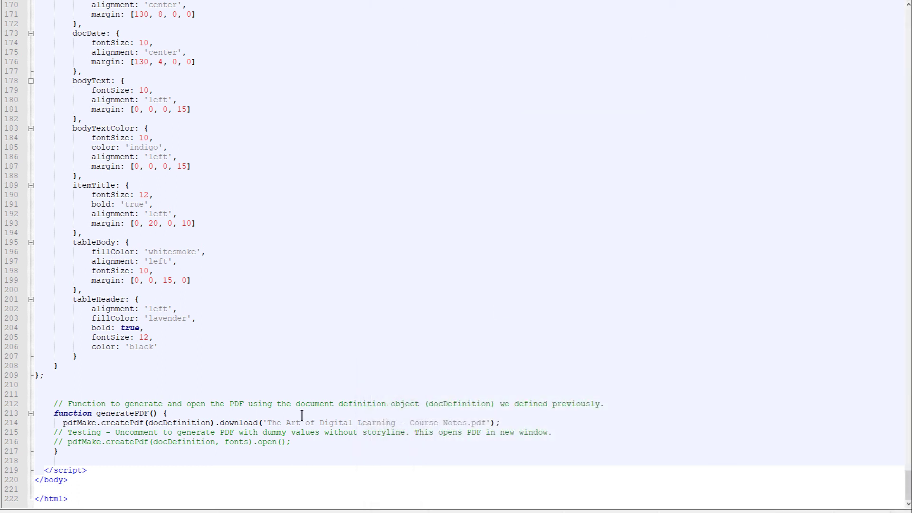
pyautogui.moveTo(266, 423); pyautogui.dragTo(468, 423)
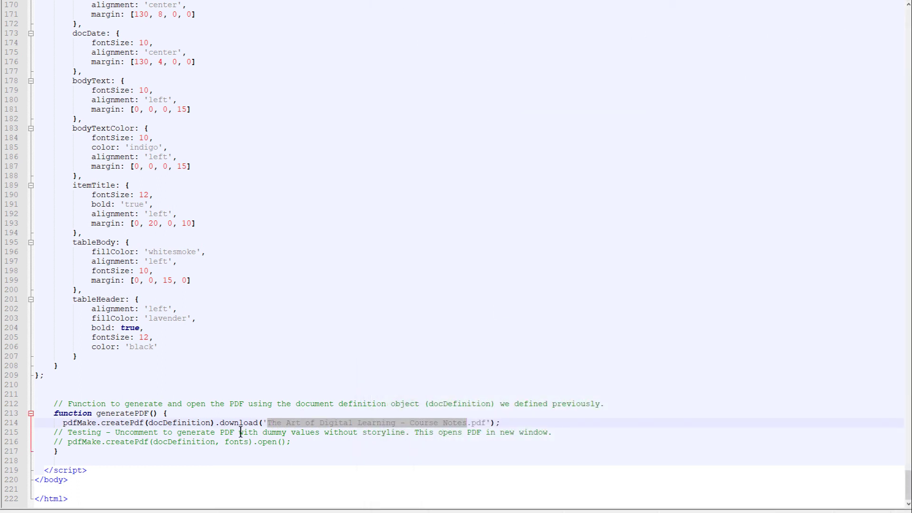